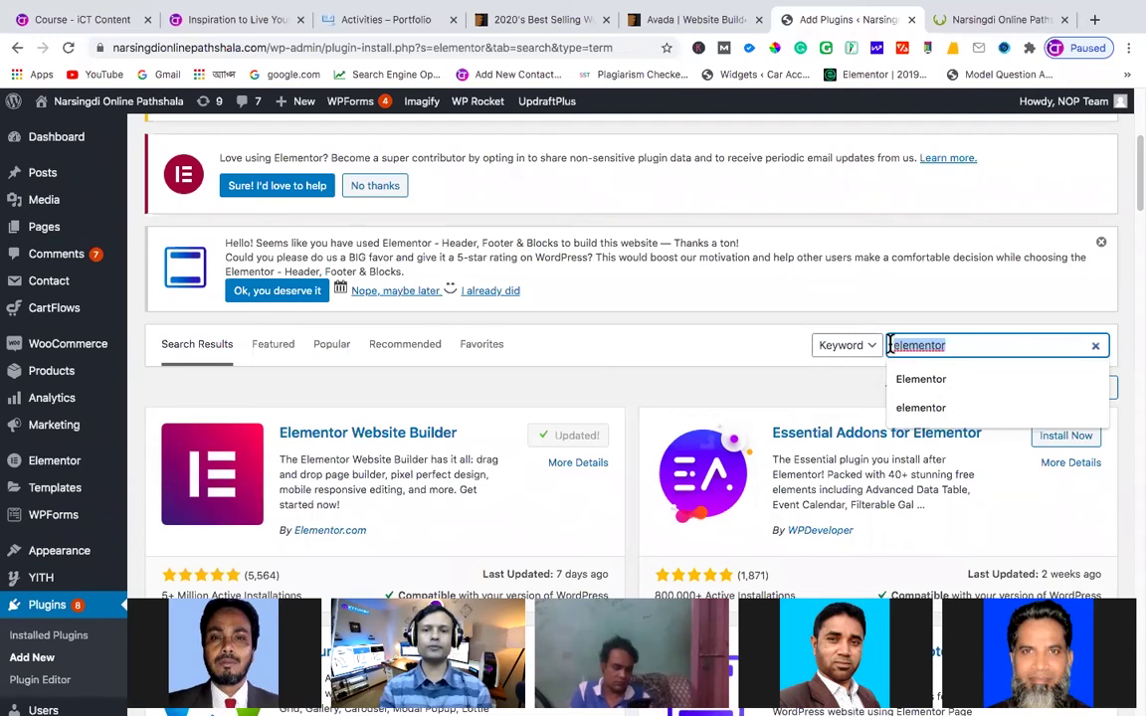
- Look through the plugin search results for Elementor and its add-ons
scroll(812, 333, "down", 2)
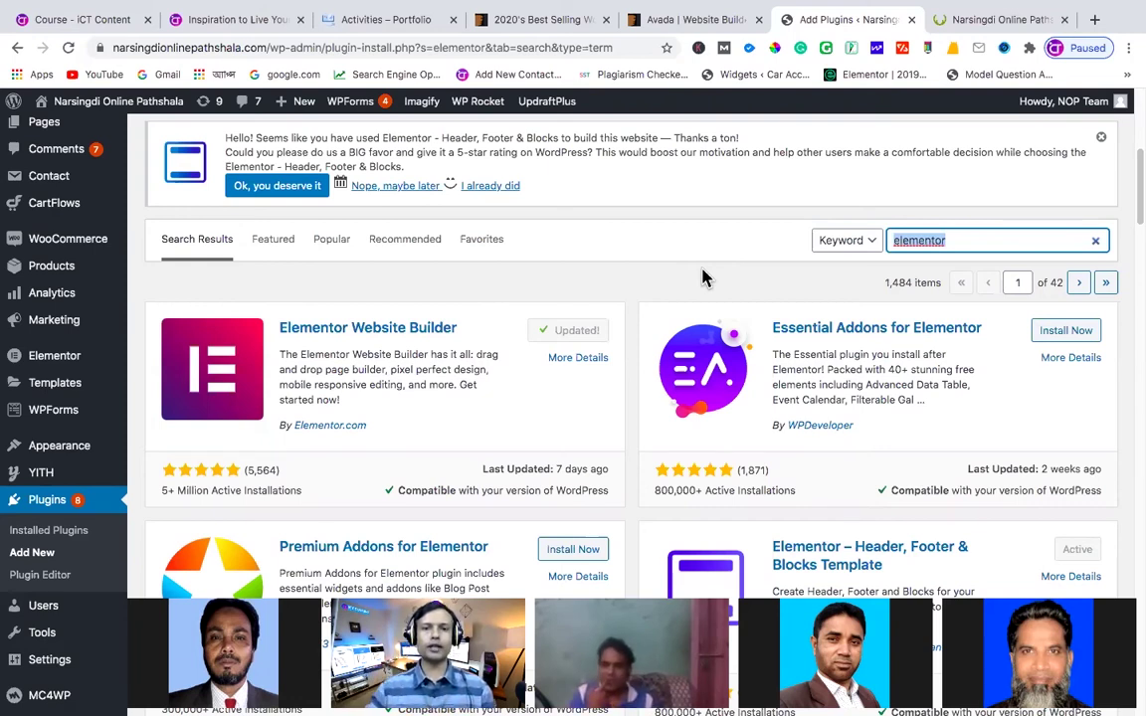
scroll(598, 315, "down", 1)
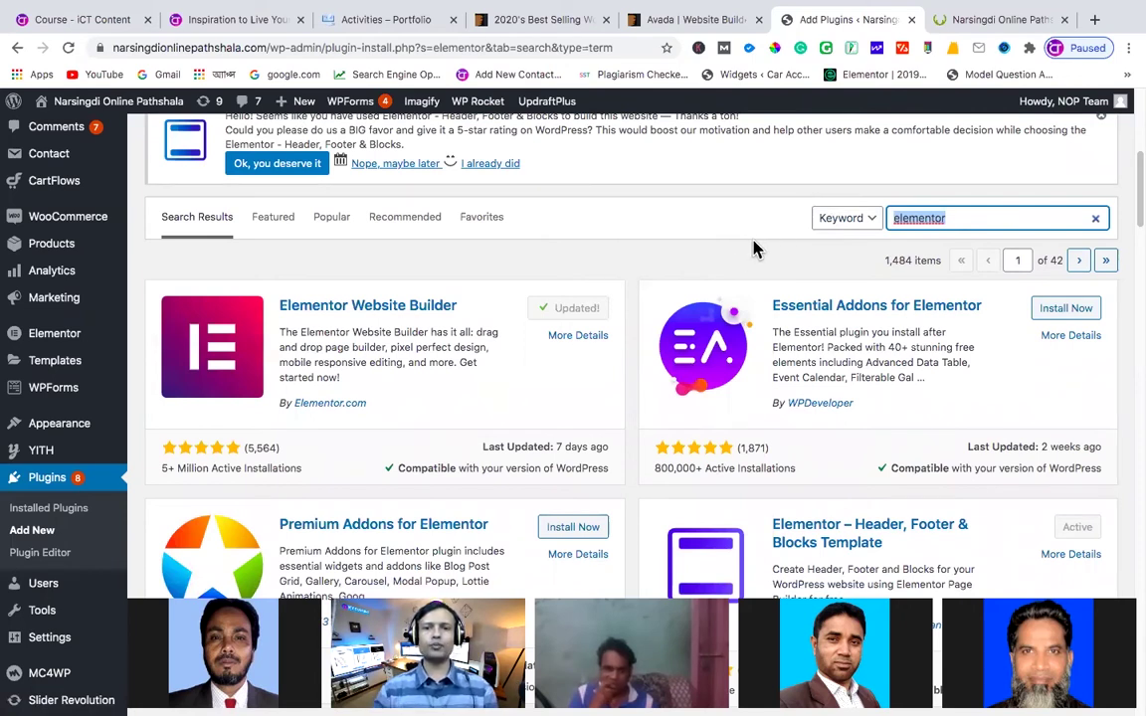
scroll(651, 437, "down", 10)
scroll(652, 438, "down", 10)
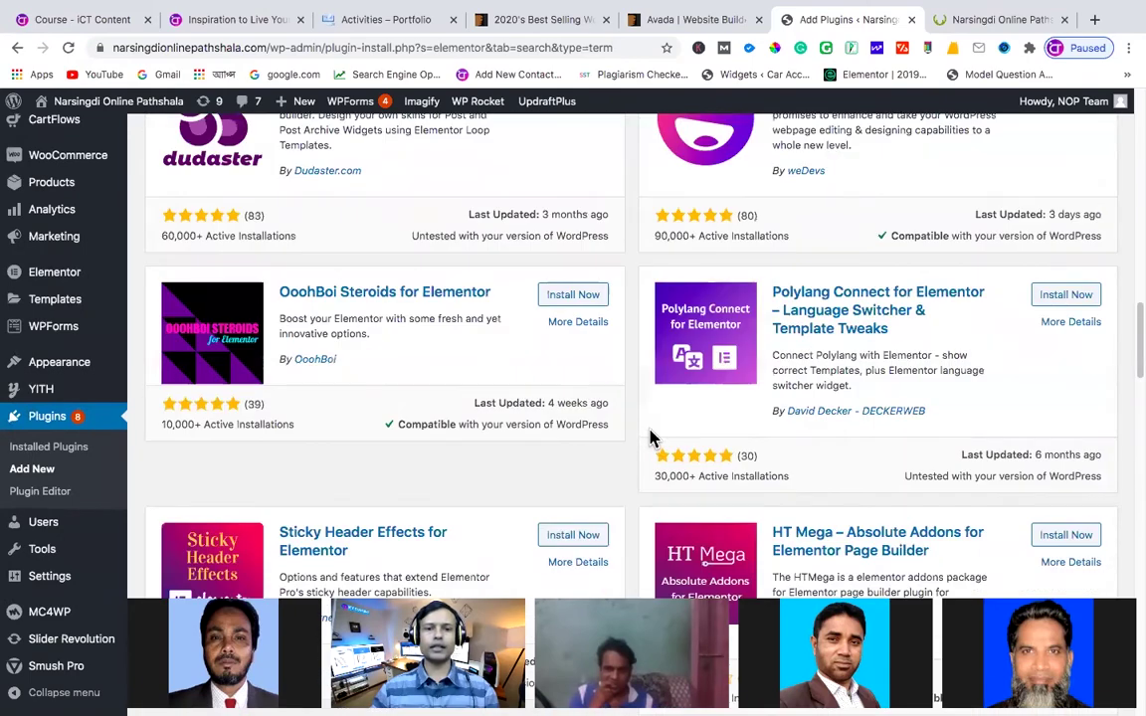
scroll(652, 438, "up", 20)
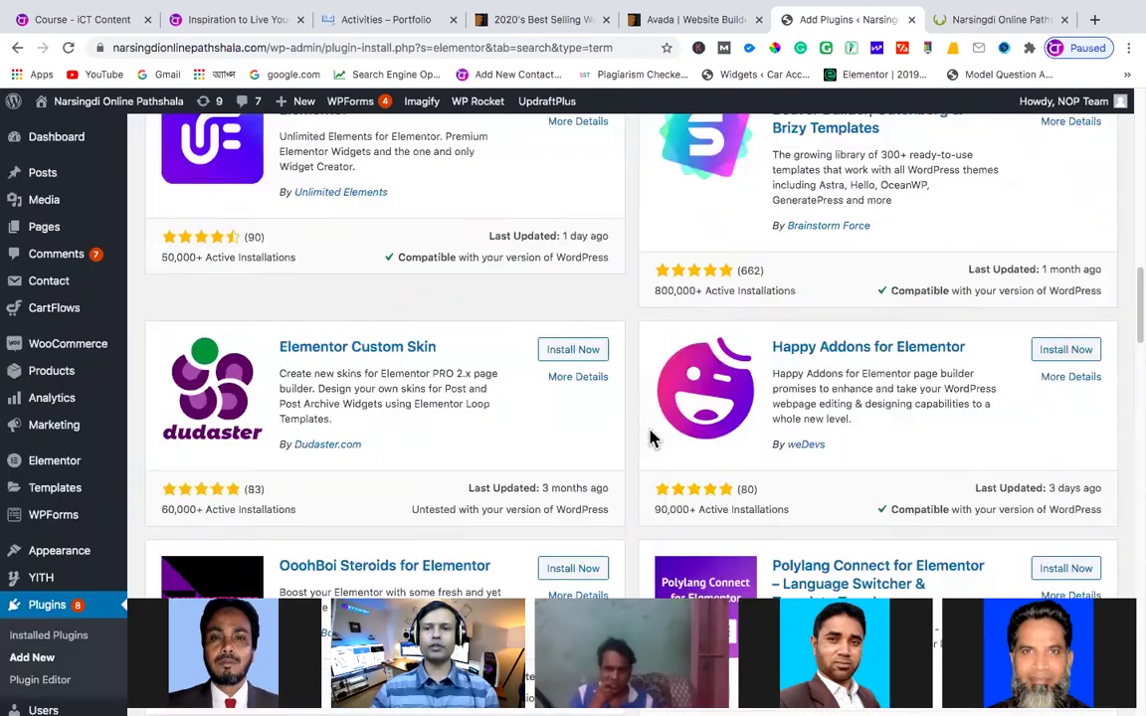
scroll(895, 394, "down", 5)
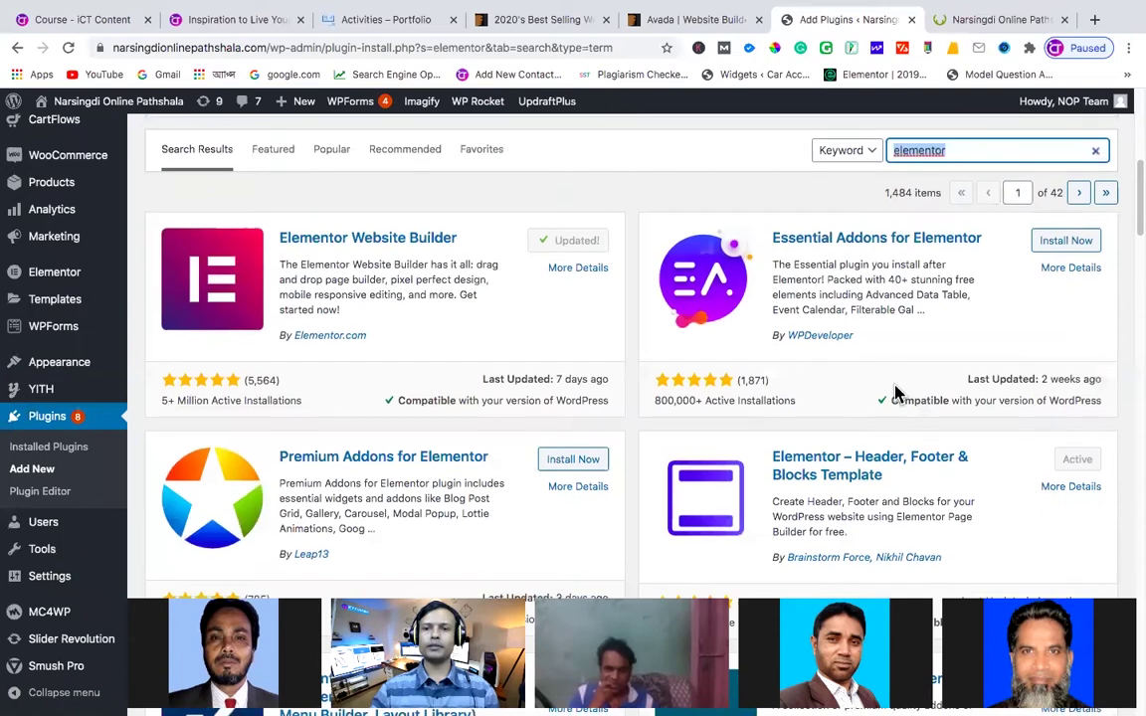
- Search the plugin directory for "seo" instead of elementor
scroll(892, 389, "up", 3)
left_click_drag(892, 395, 949, 395)
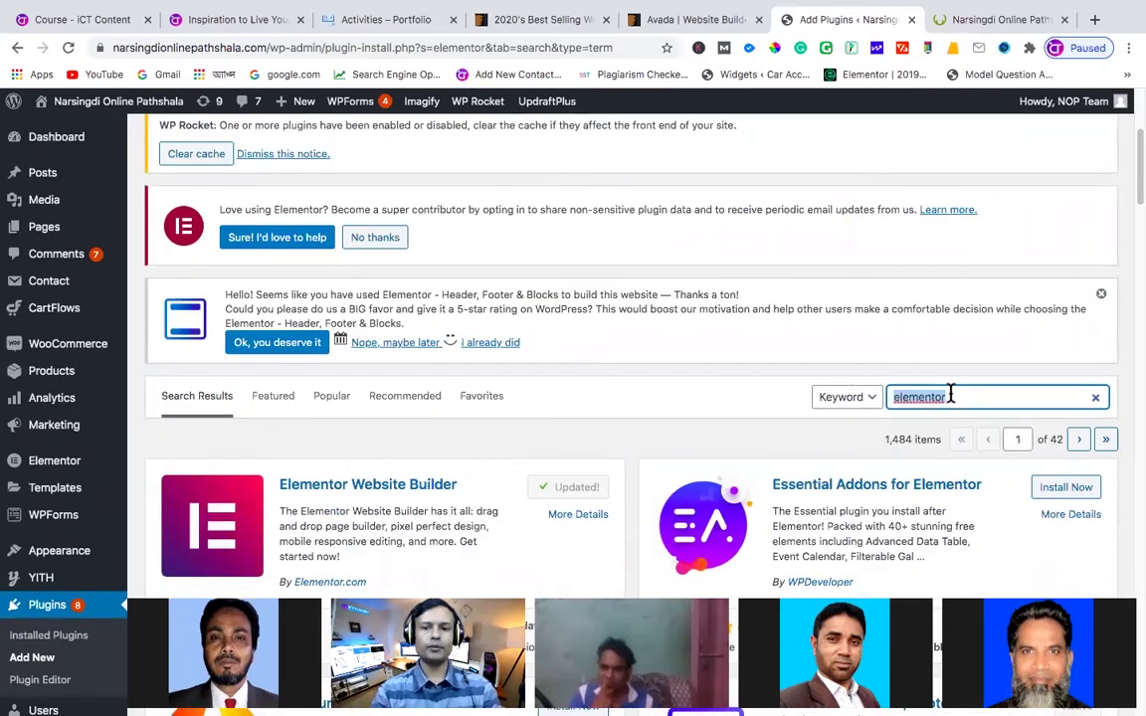
type("se")
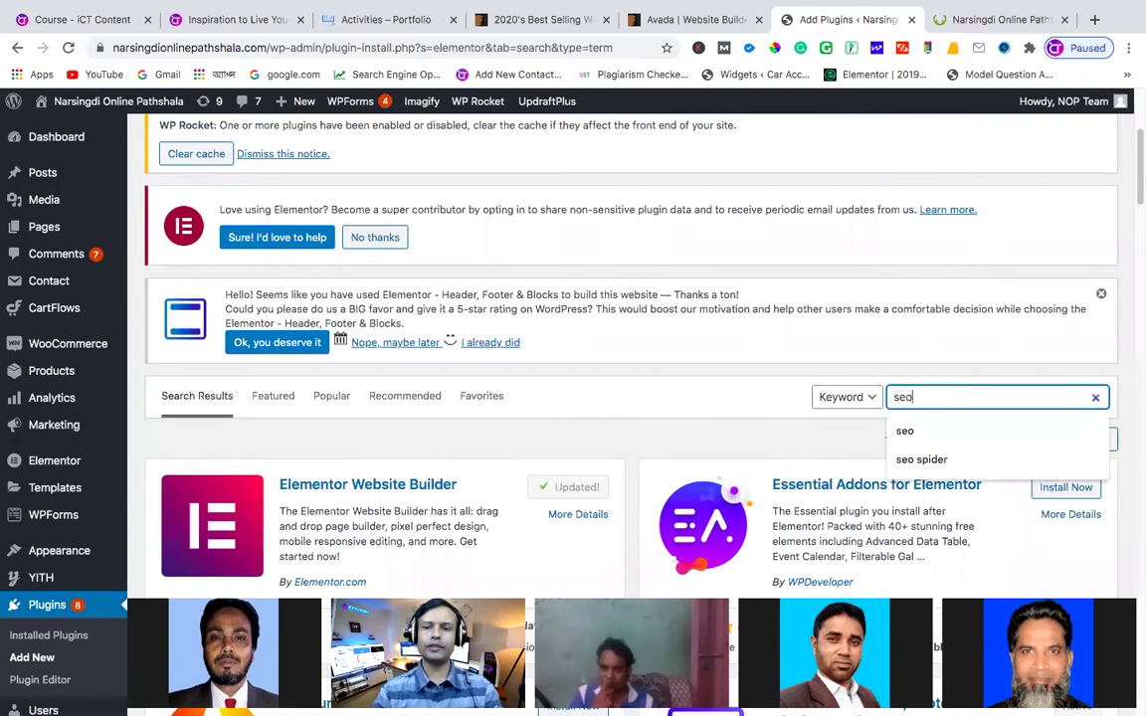
type("o")
key("Return")
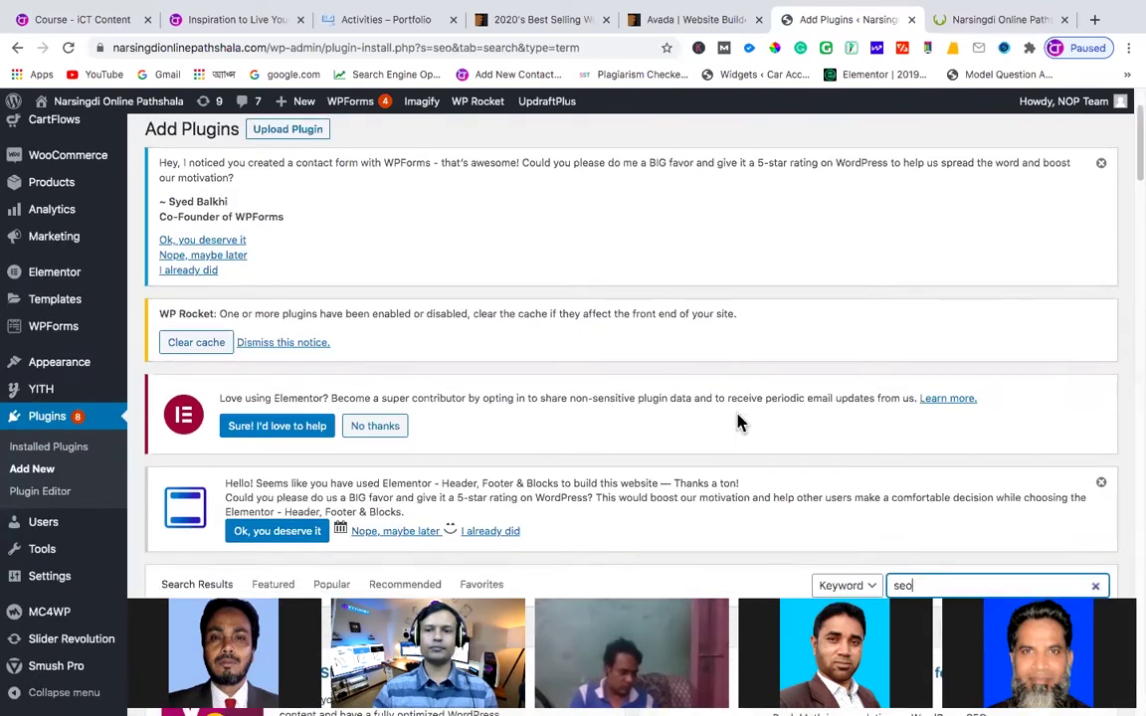
- Install and activate the Rank Math – SEO Plugin for WordPress from the search results
scroll(737, 422, "up", 2)
scroll(737, 423, "down", 5)
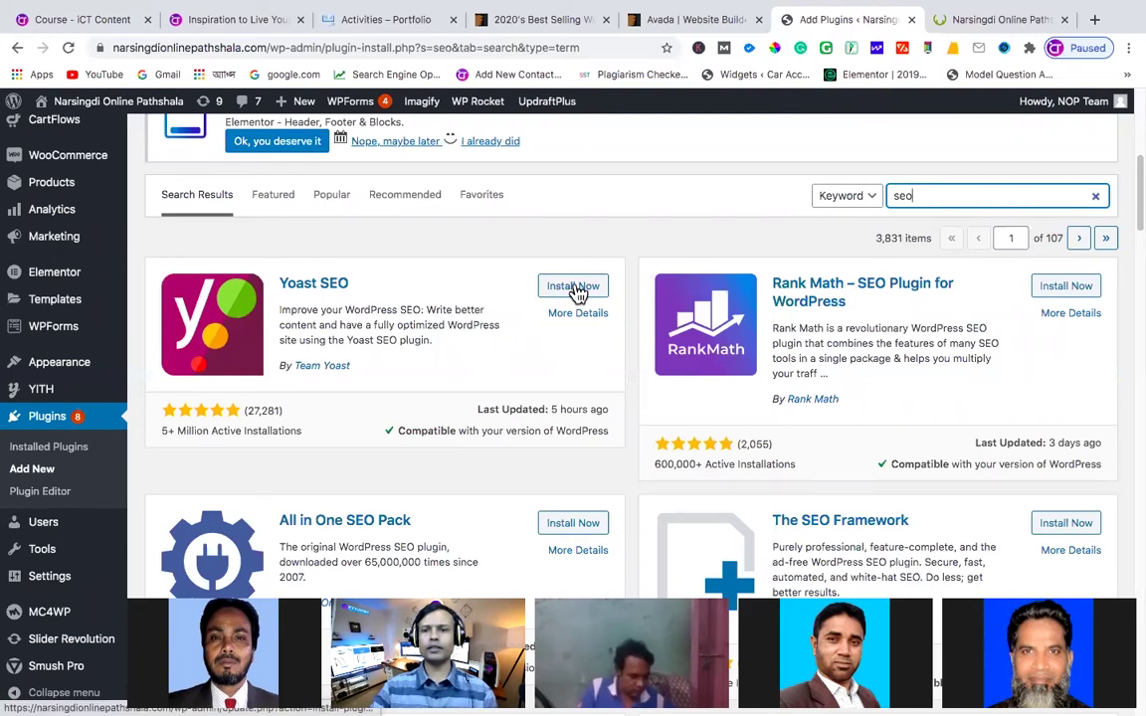
left_click(1060, 288)
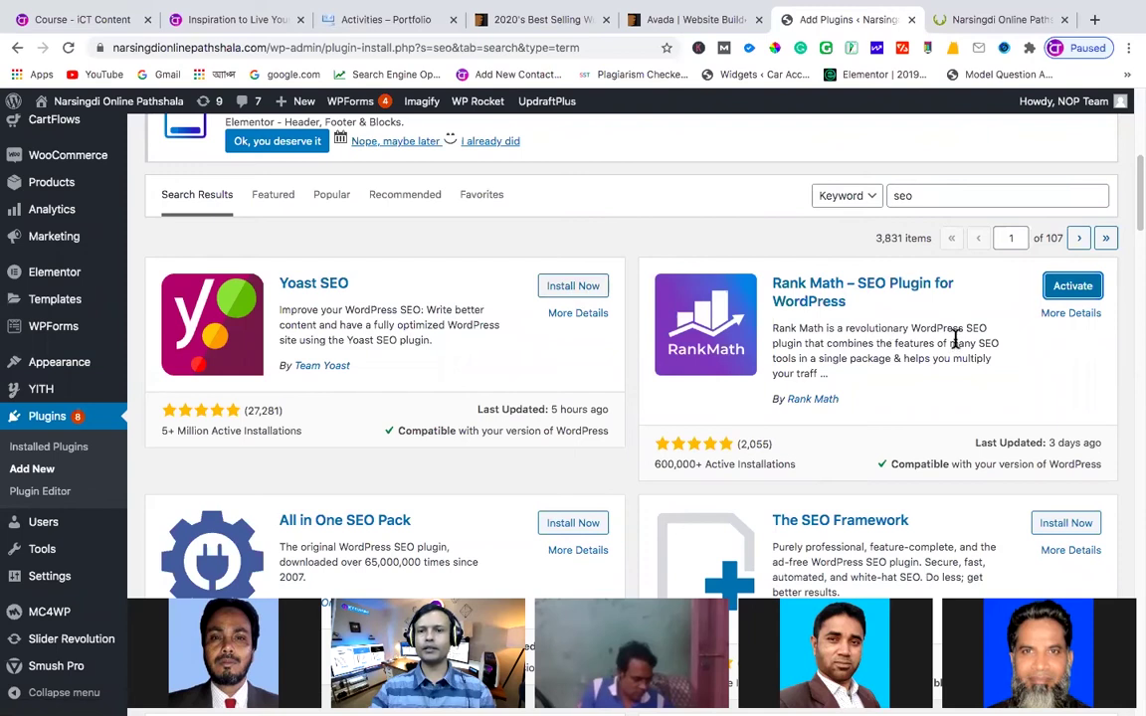
left_click(1068, 292)
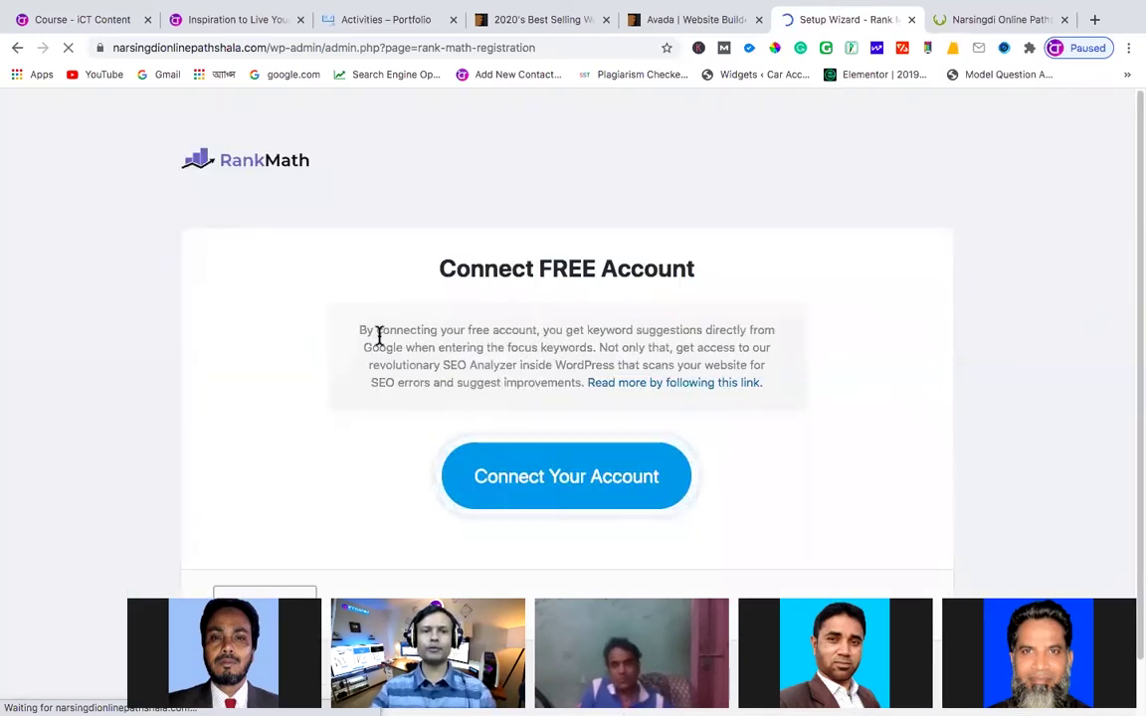
- Skip connecting a free Rank Math account and continue to the setup wizard
scroll(373, 340, "down", 1)
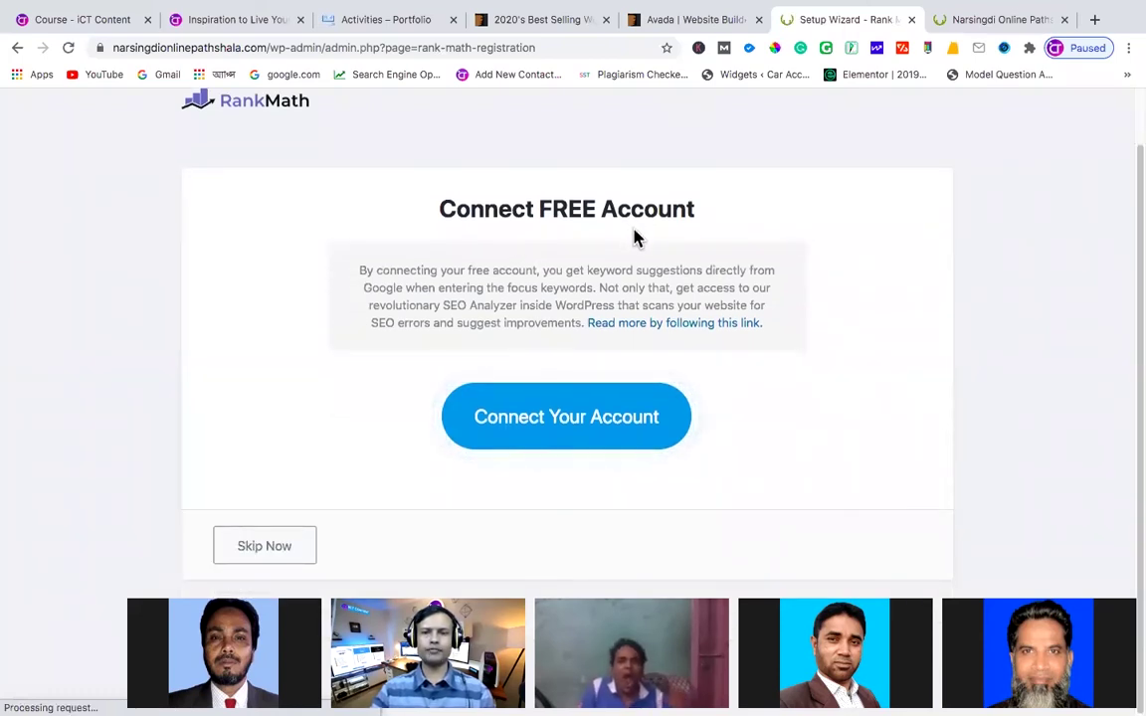
scroll(608, 314, "up", 1)
scroll(617, 349, "down", 1)
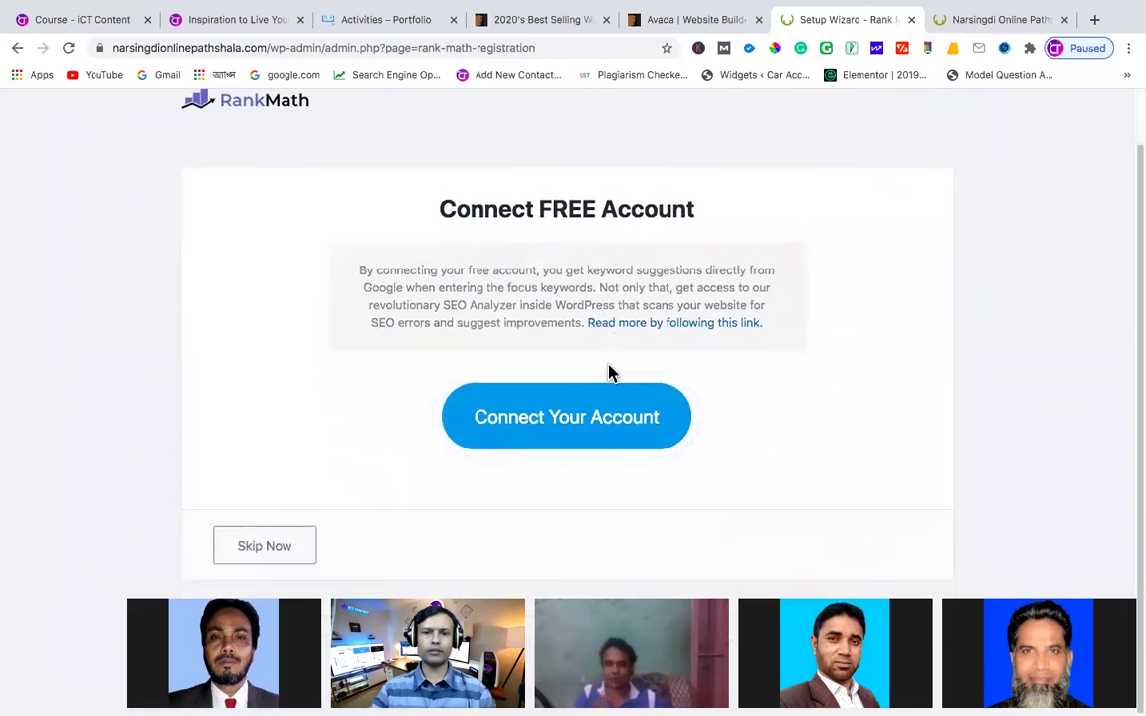
left_click(264, 547)
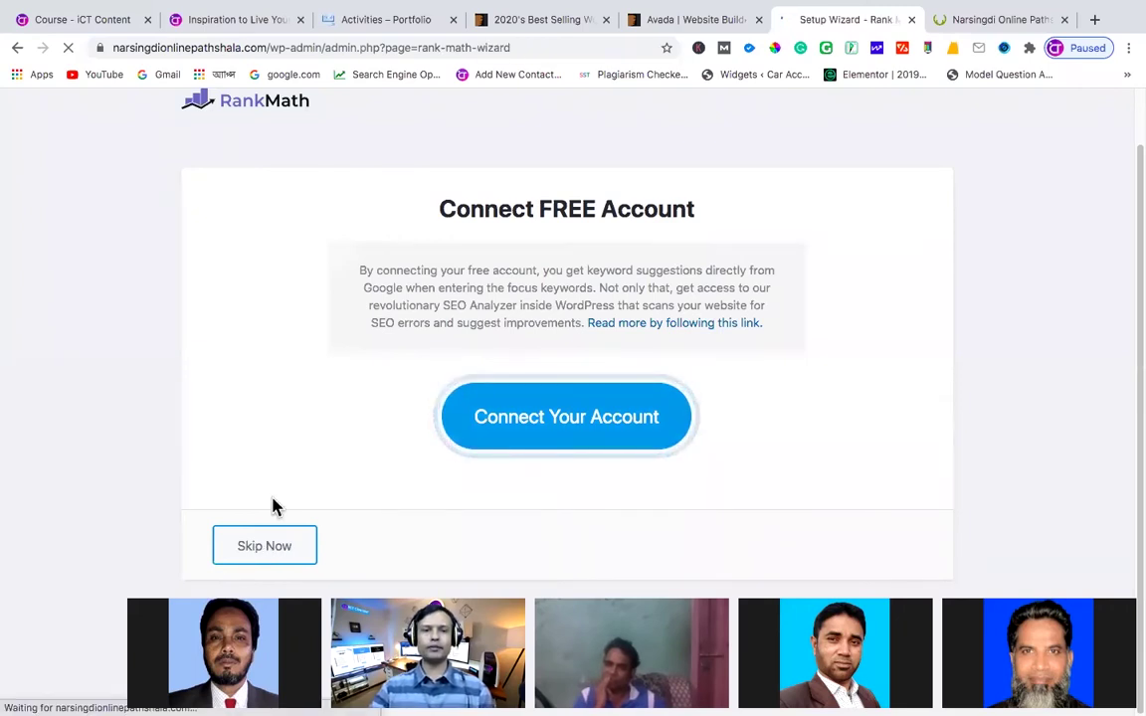
- Start the Rank Math setup wizard in Advanced mode
scroll(276, 507, "down", 3)
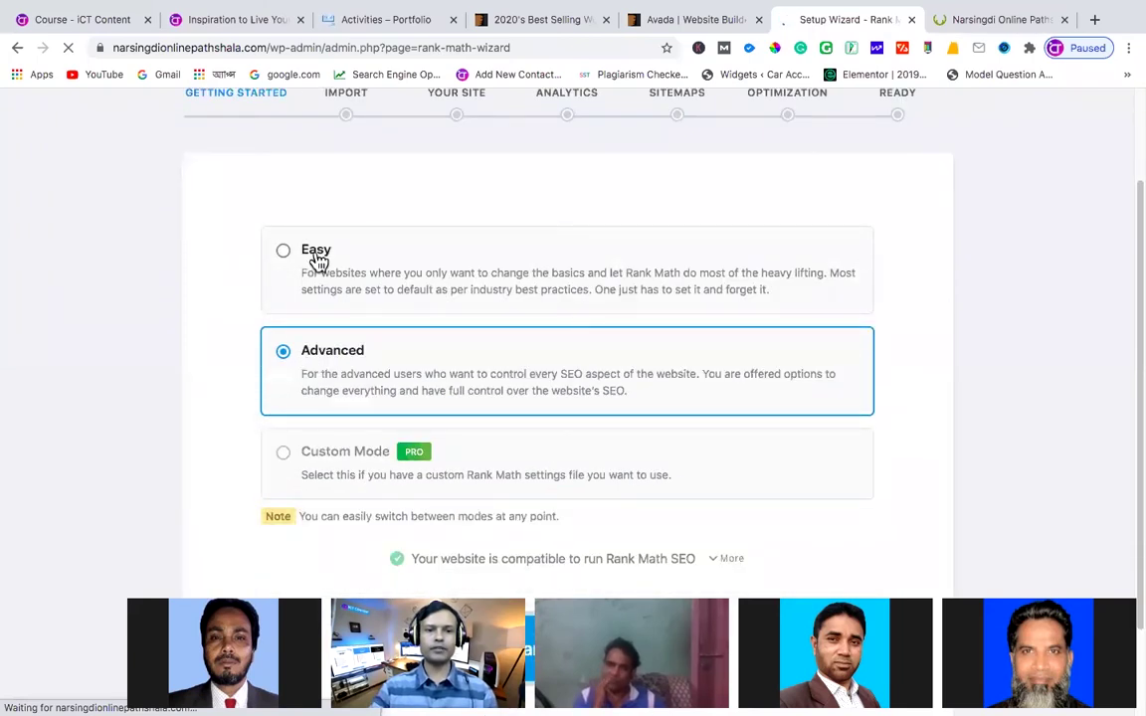
scroll(361, 384, "down", 1)
scroll(308, 388, "down", 2)
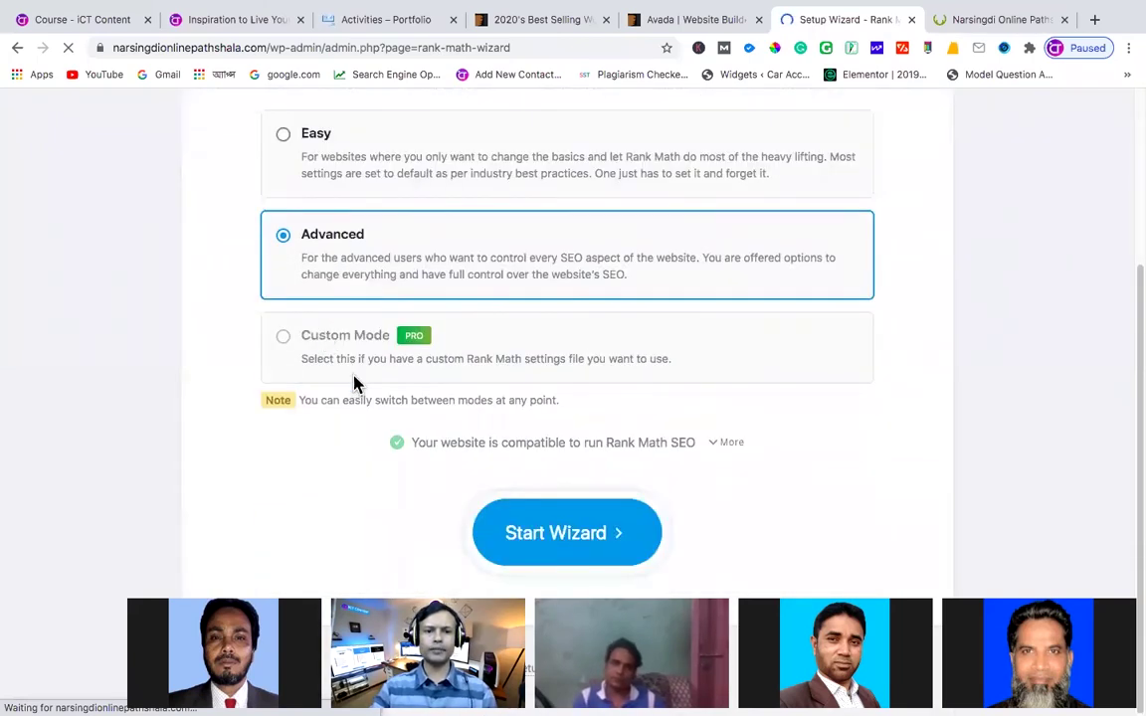
left_click(548, 546)
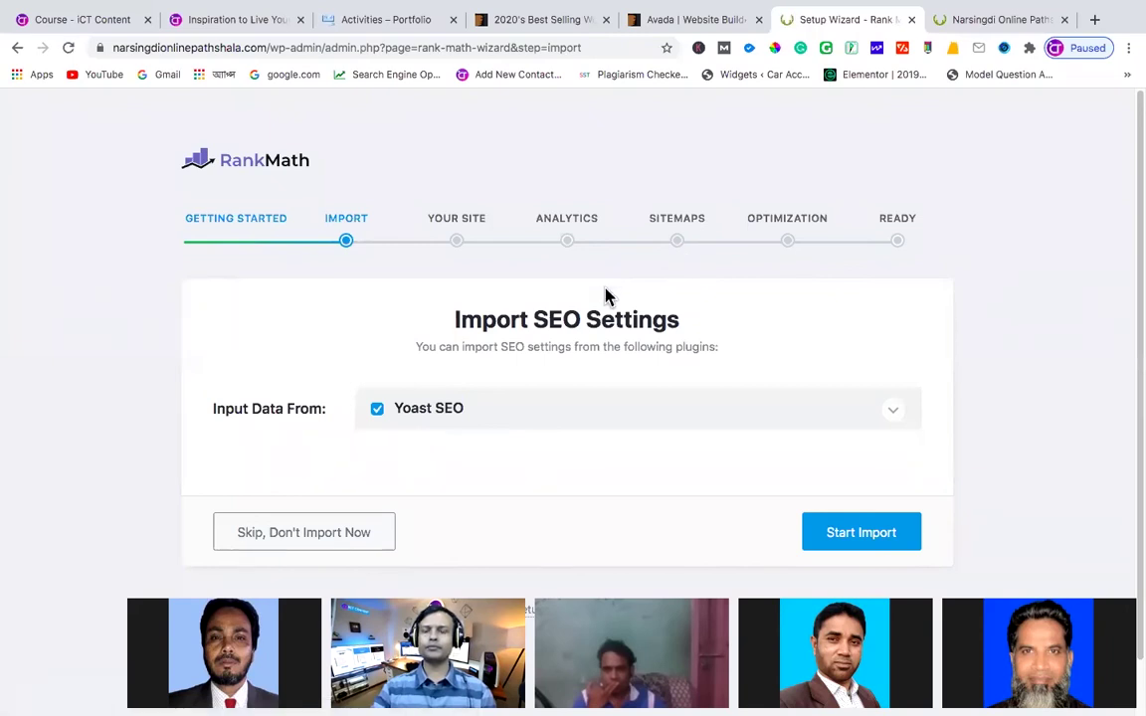
- Deselect Yoast SEO as an import source and skip importing SEO settings
scroll(607, 296, "down", 1)
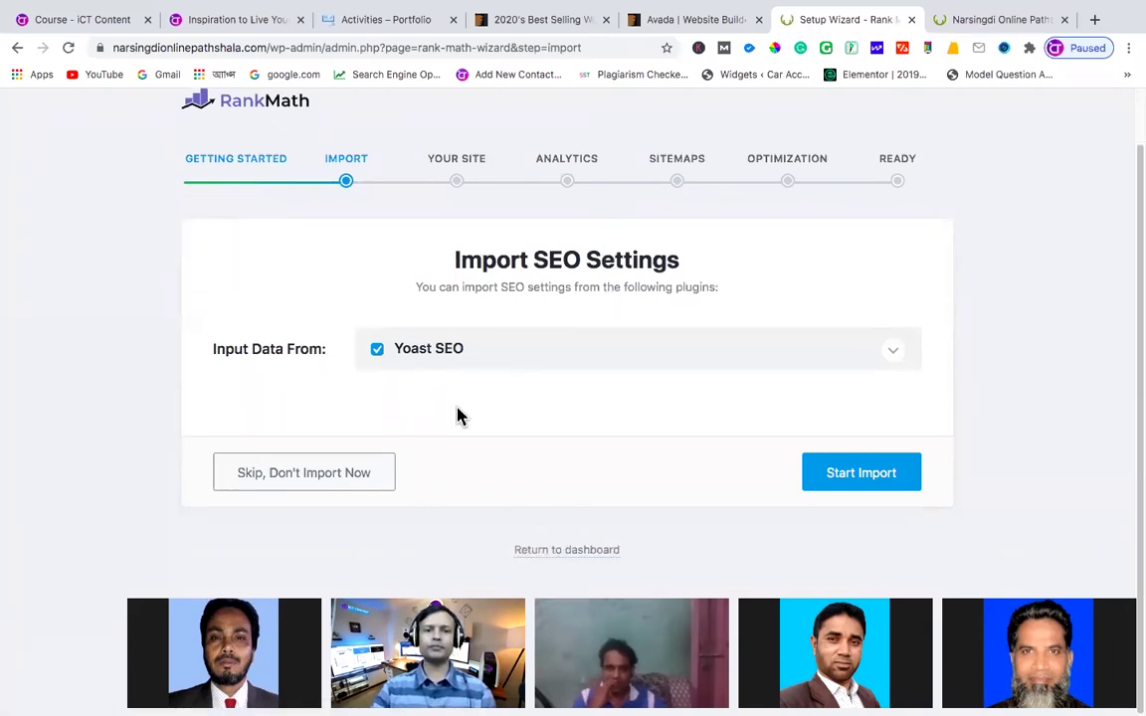
scroll(447, 410, "up", 1)
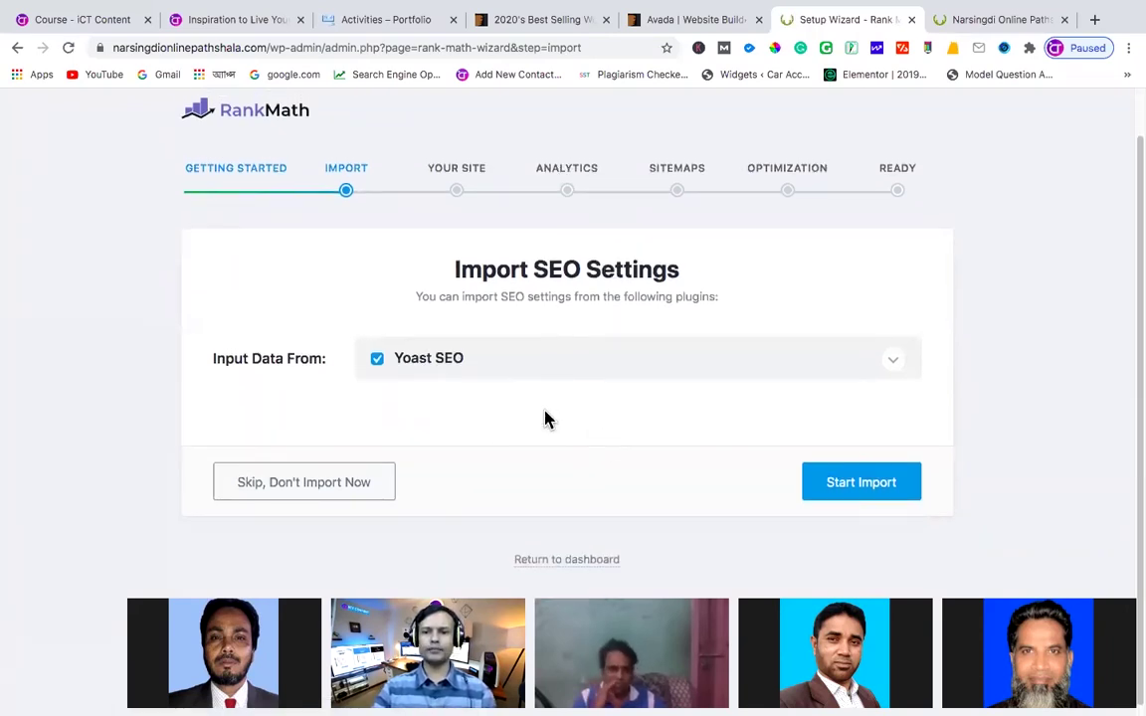
scroll(447, 413, "up", 1)
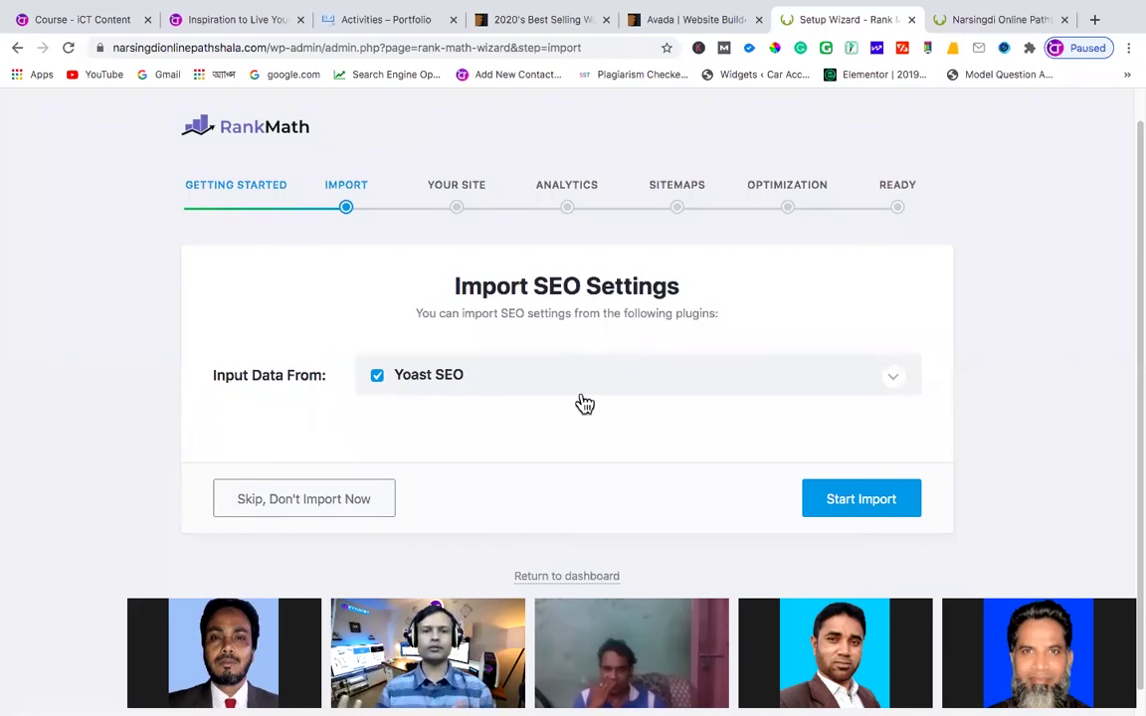
left_click(378, 377)
scroll(388, 446, "down", 1)
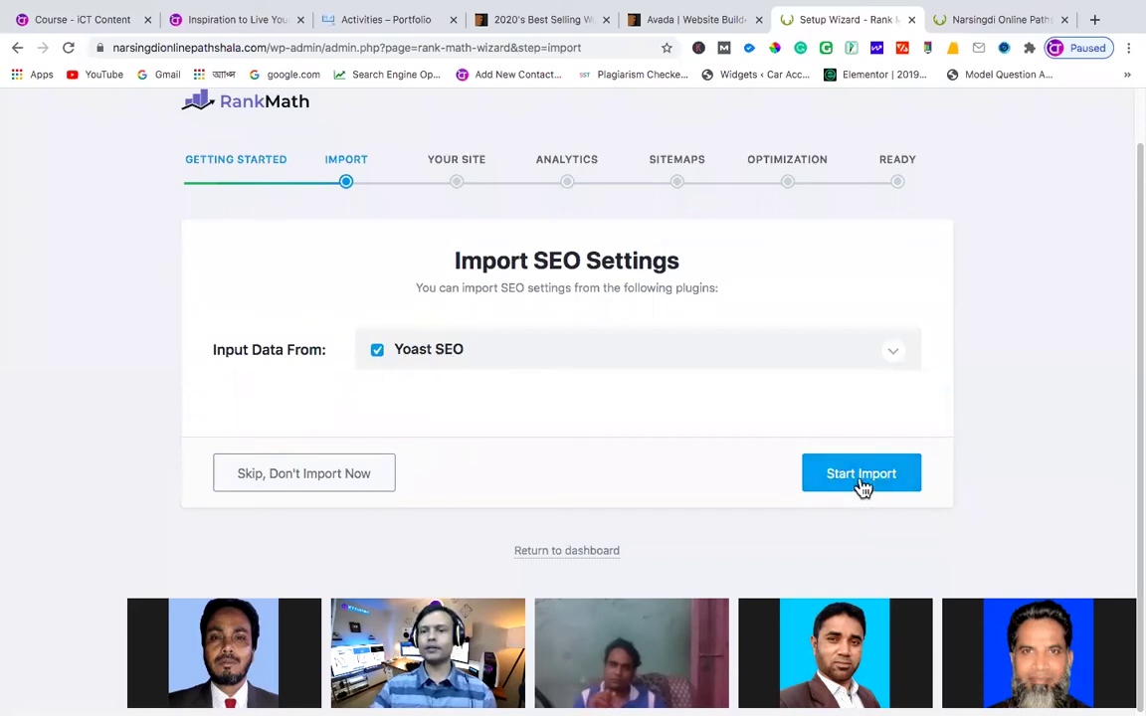
left_click(377, 351)
left_click(329, 481)
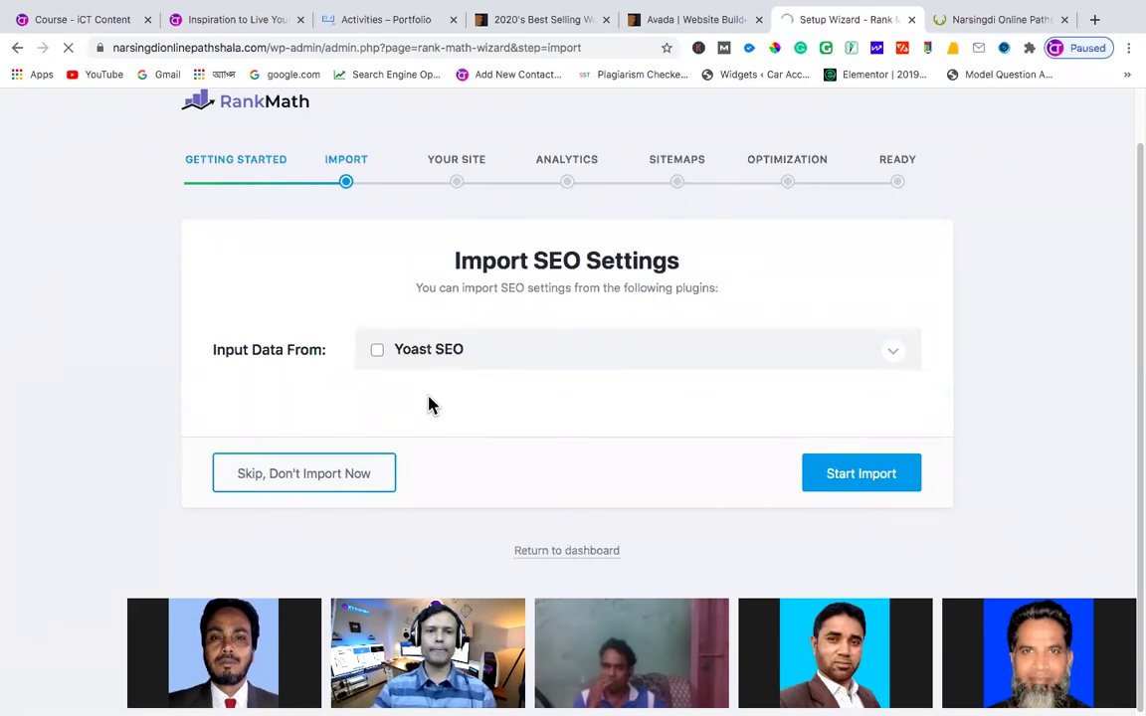
- Set the website type of Narsingdi Online Pathshala to Community Blog/News Site
scroll(438, 248, "up", 1)
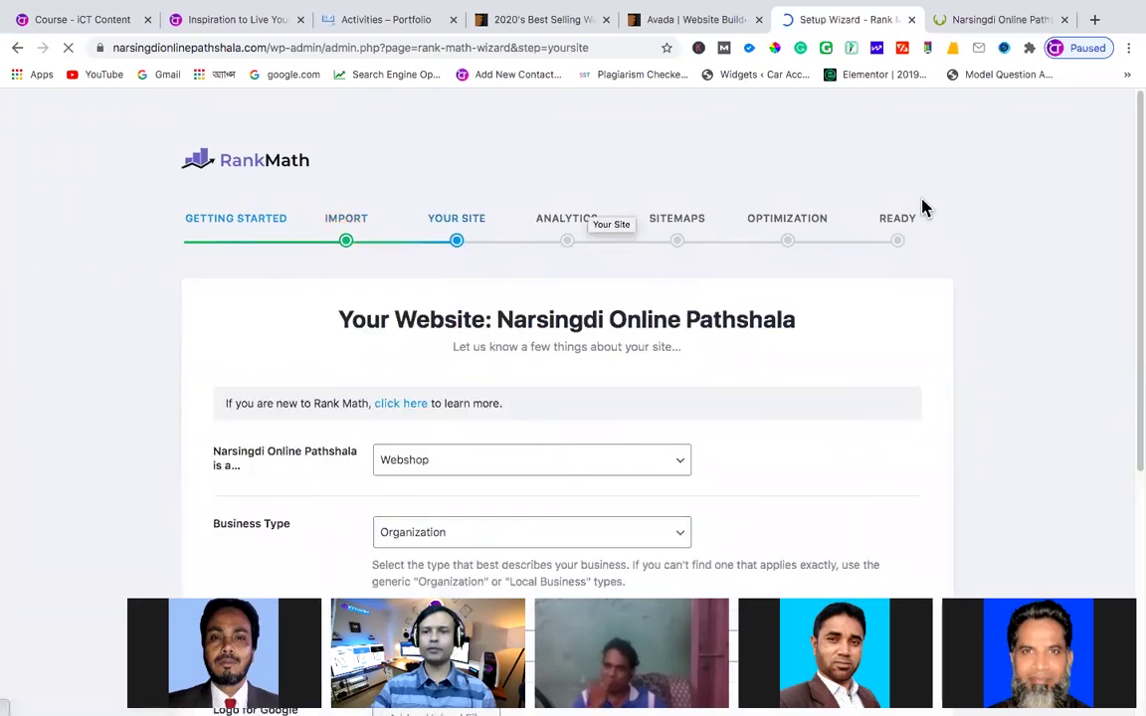
scroll(634, 381, "down", 2)
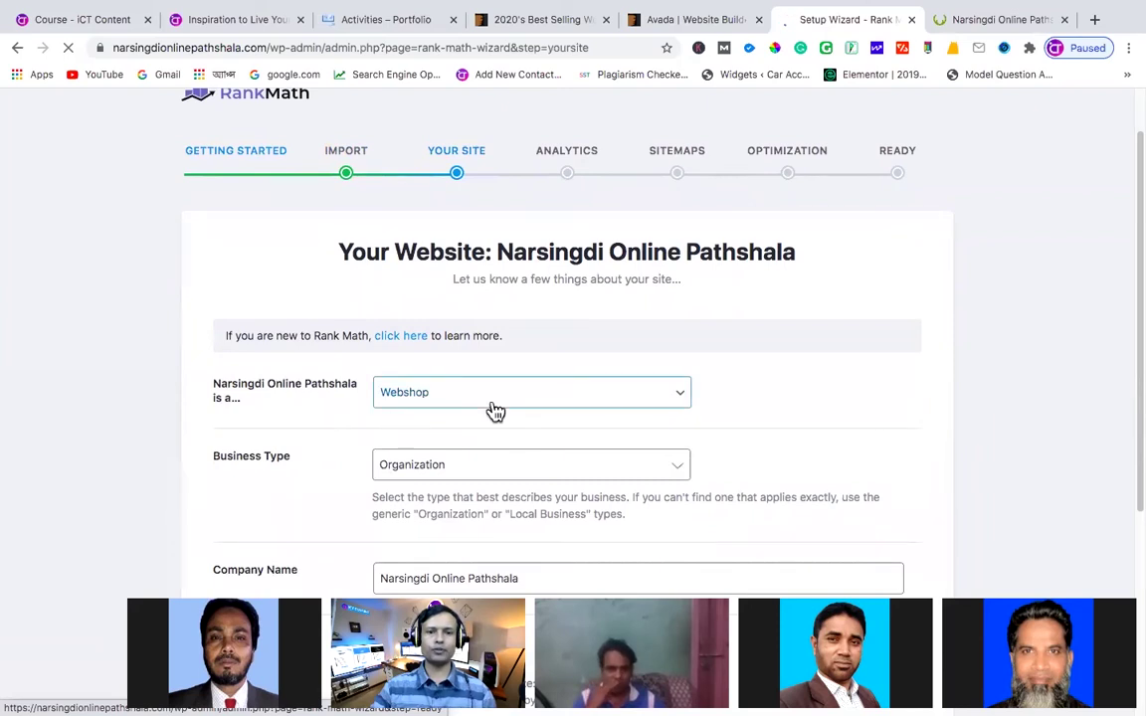
scroll(487, 403, "down", 2)
left_click(504, 328)
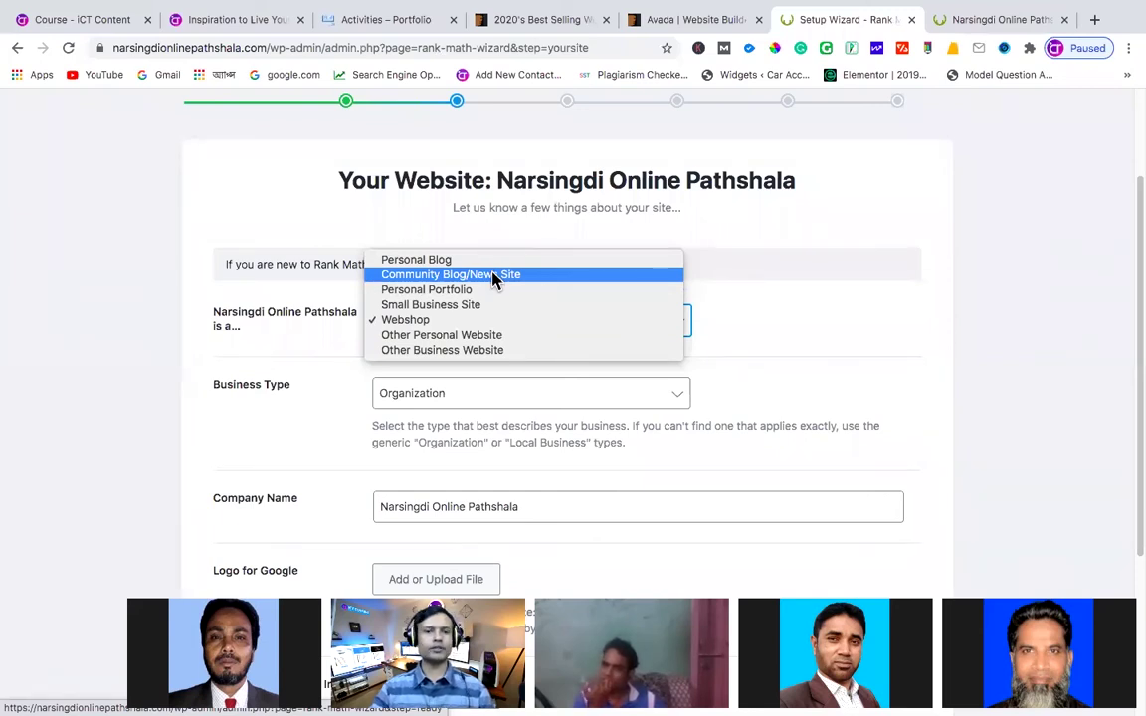
left_click(495, 275)
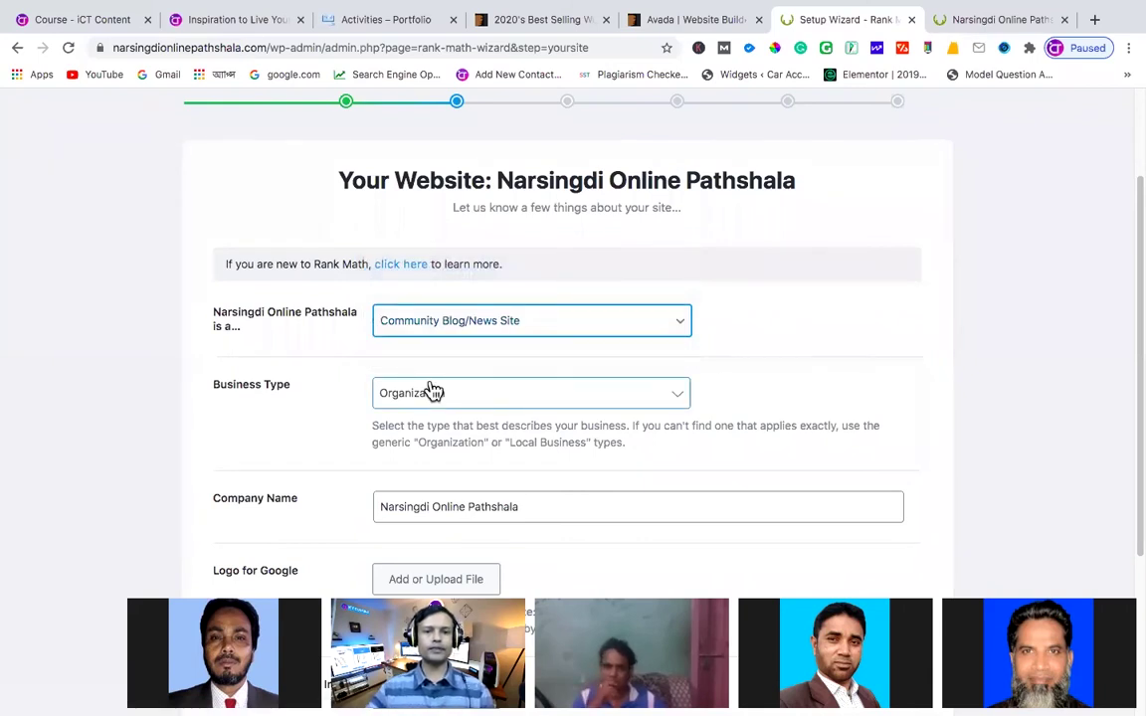
- Set the website's business type to Educational Organization
scroll(478, 412, "down", 3)
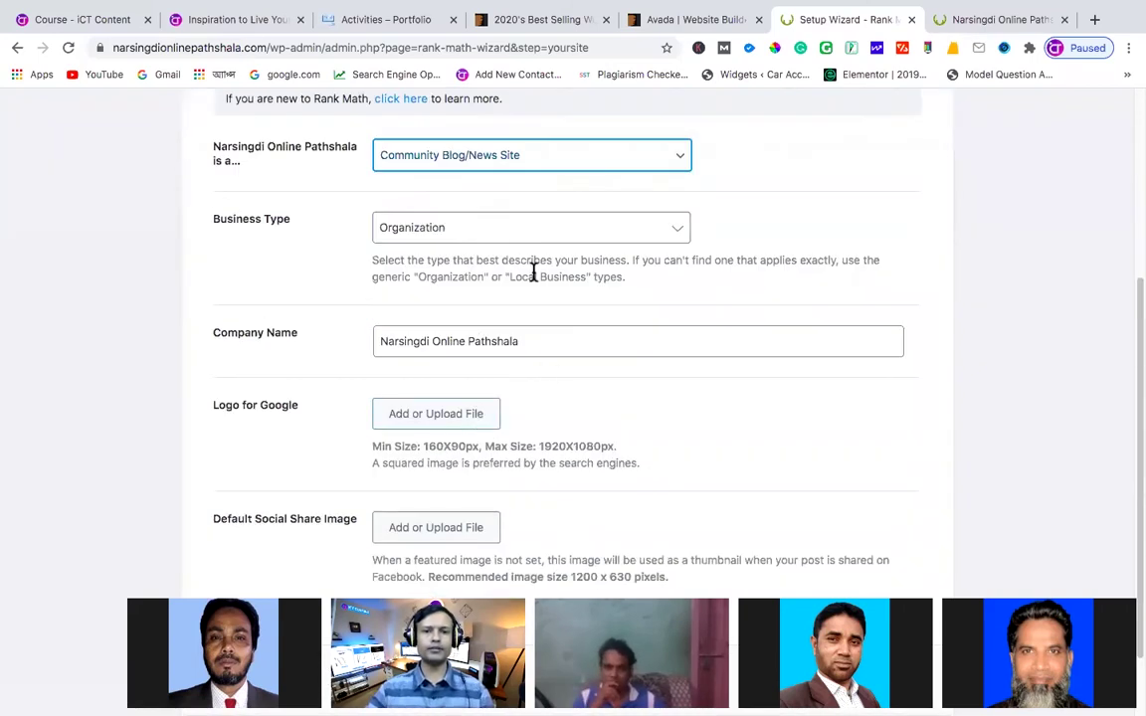
left_click(521, 237)
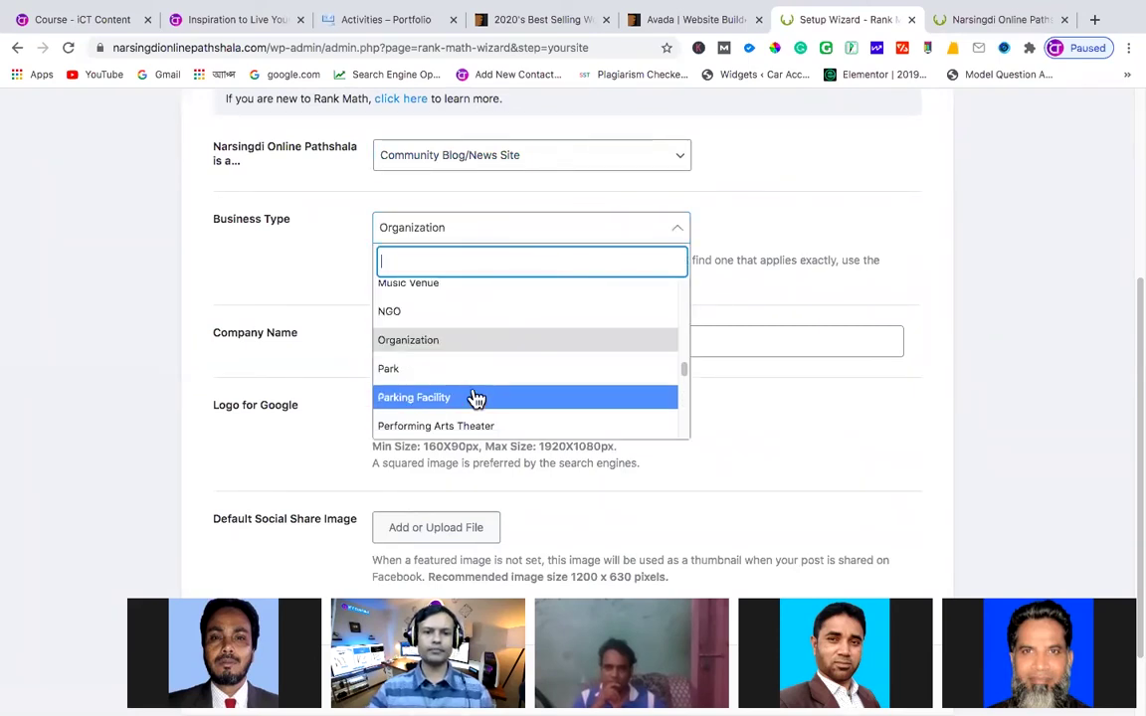
scroll(475, 397, "down", 1)
scroll(476, 398, "down", 2)
scroll(476, 398, "up", 5)
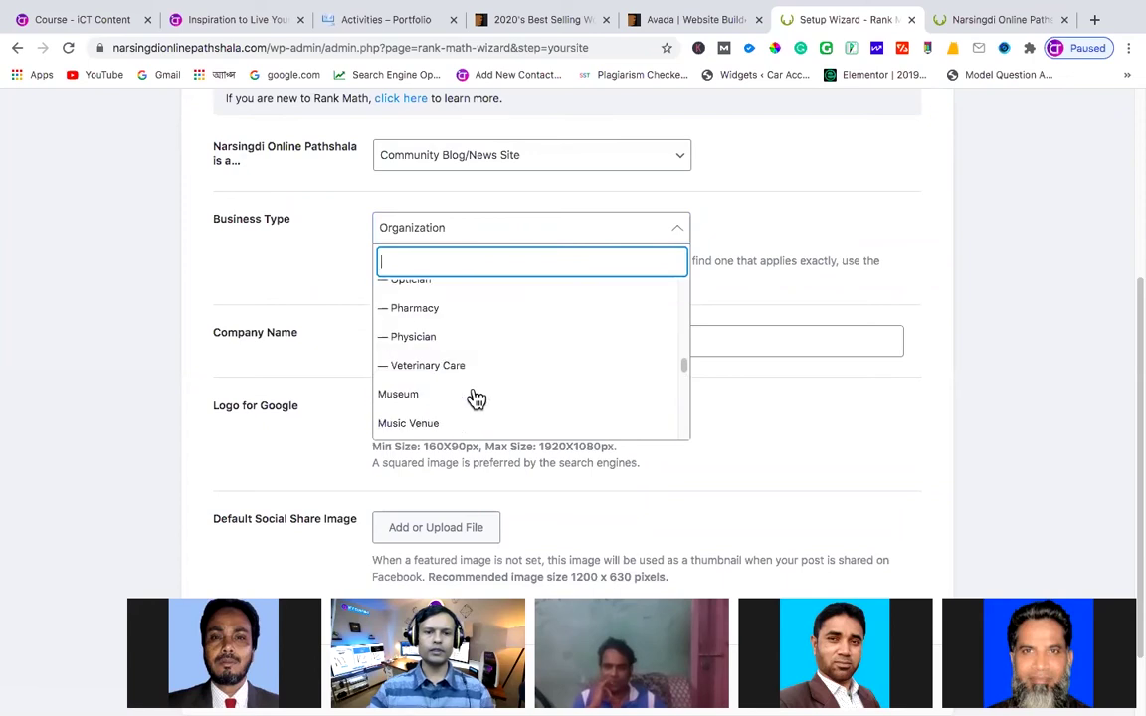
scroll(474, 397, "up", 6)
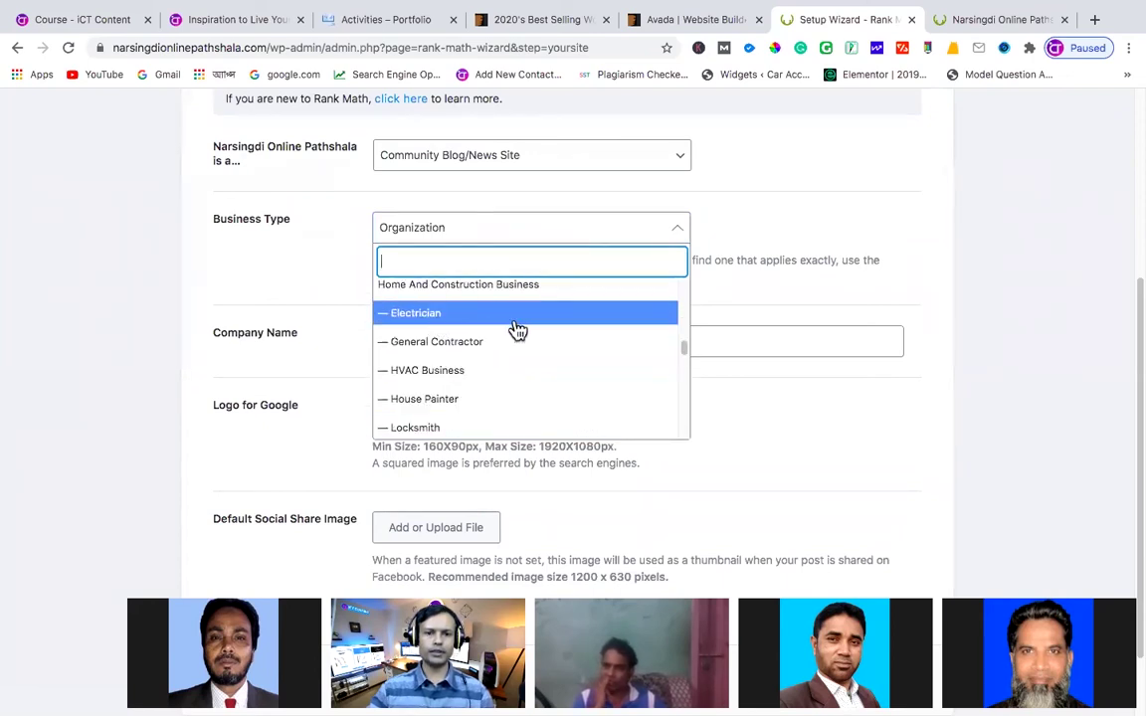
scroll(524, 332, "up", 1)
scroll(527, 346, "up", 8)
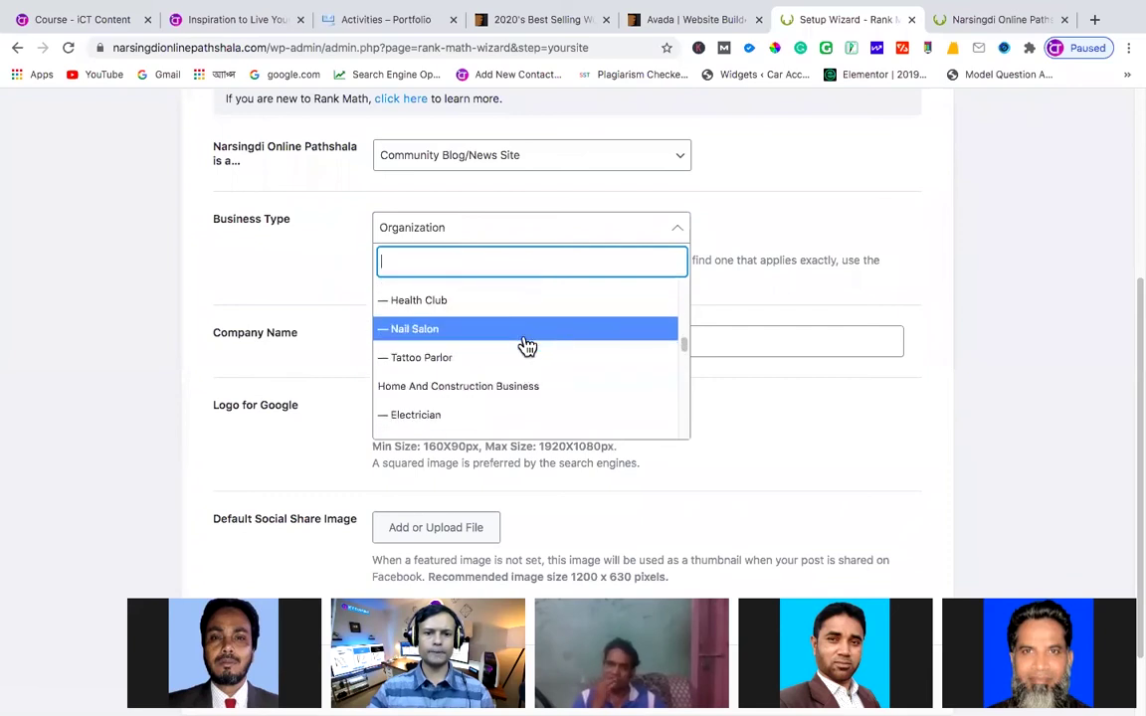
scroll(527, 346, "up", 10)
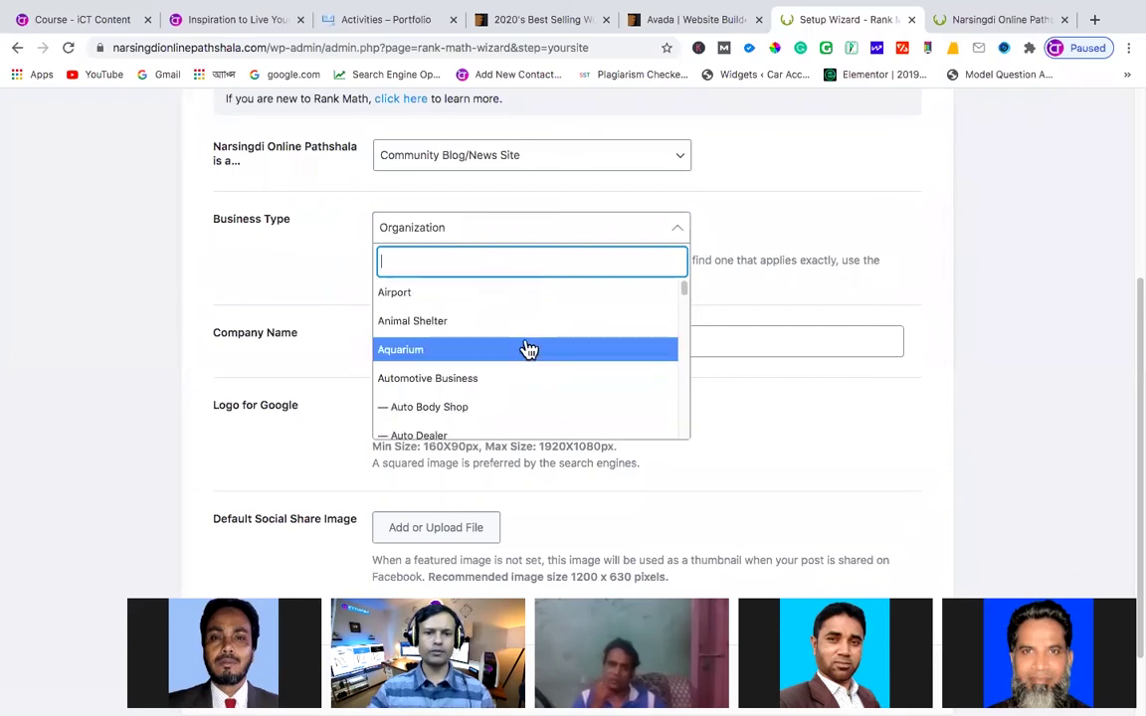
scroll(530, 351, "down", 10)
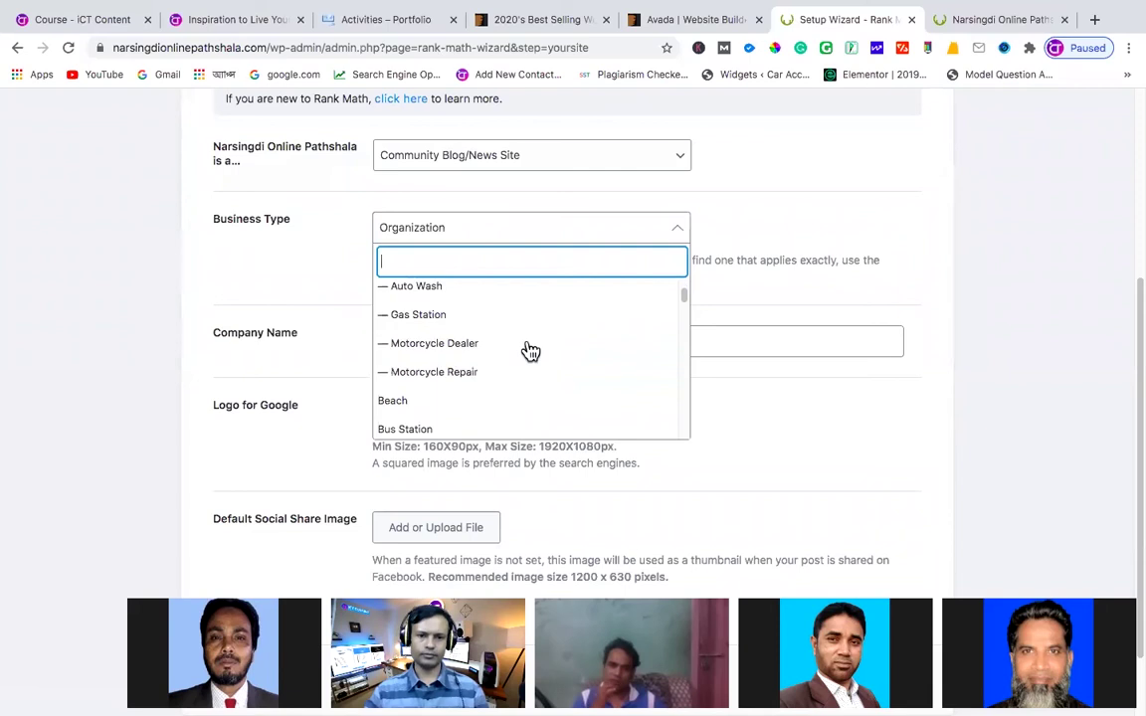
scroll(530, 352, "down", 3)
scroll(530, 351, "up", 3)
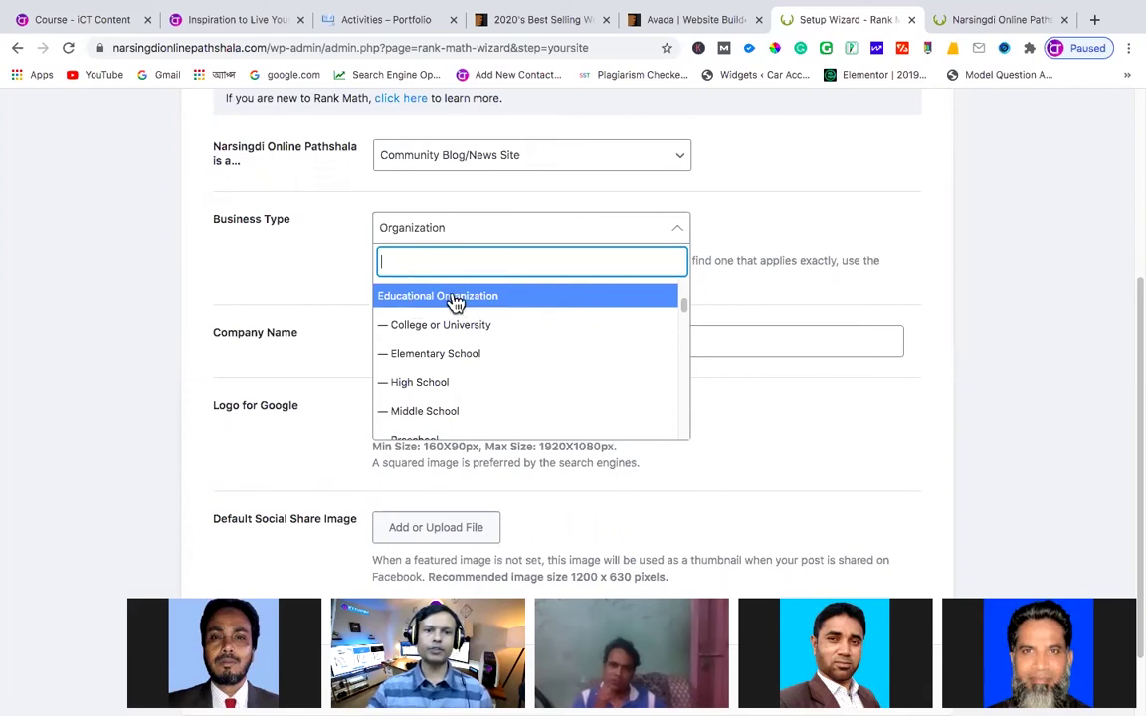
left_click(455, 303)
scroll(452, 330, "down", 1)
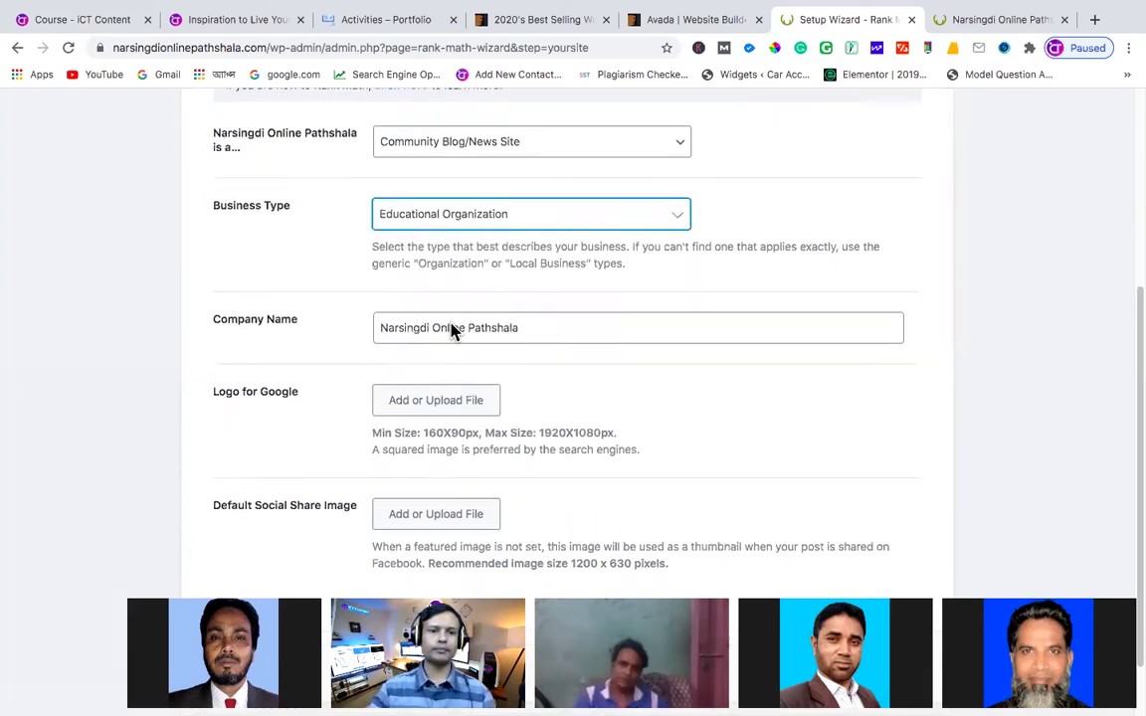
- Save the website details in the Your Site step and continue to the Analytics step
scroll(545, 328, "down", 1)
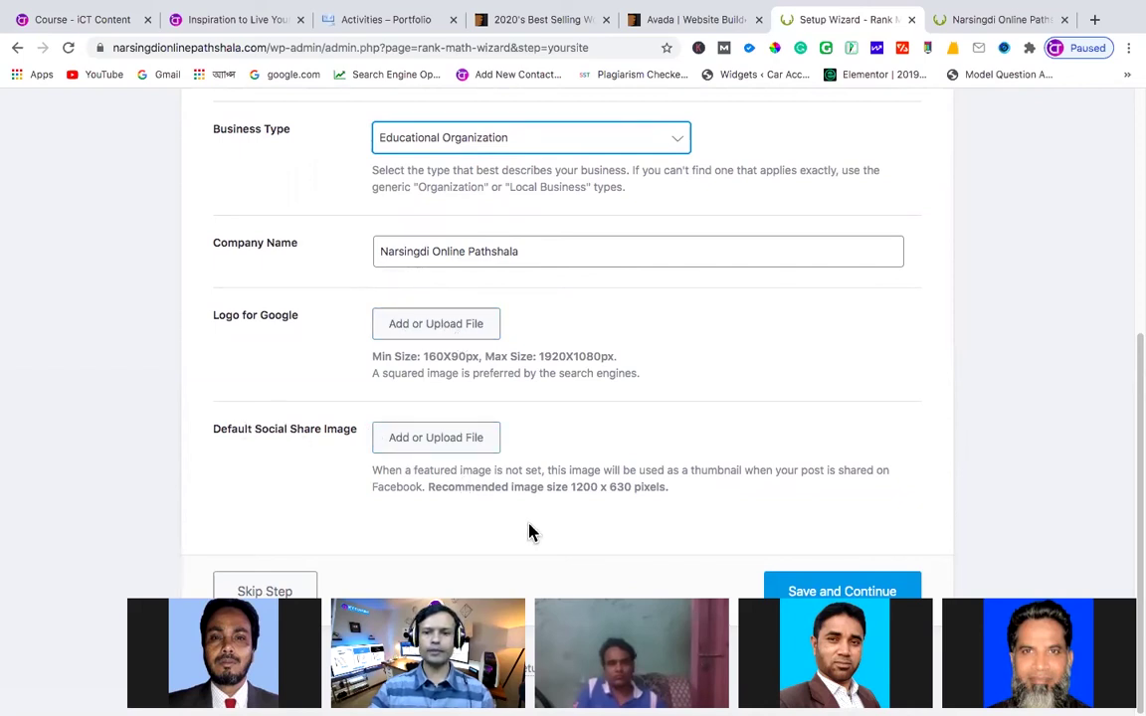
left_click(839, 592)
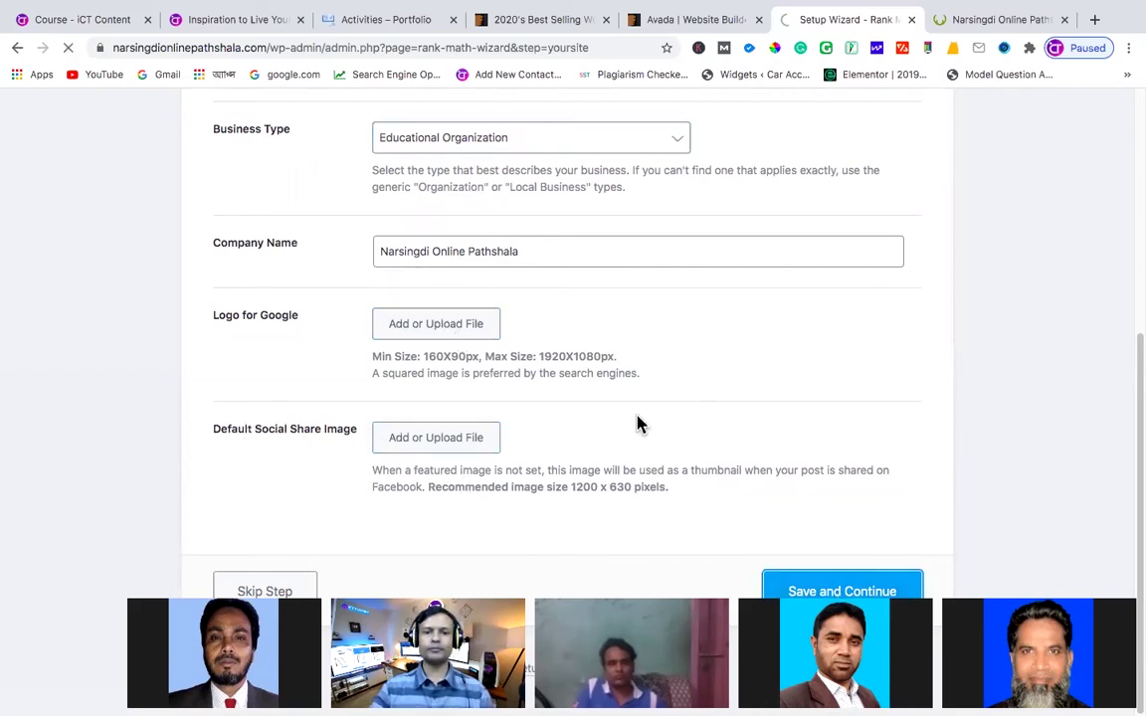
mouse_move(952, 10)
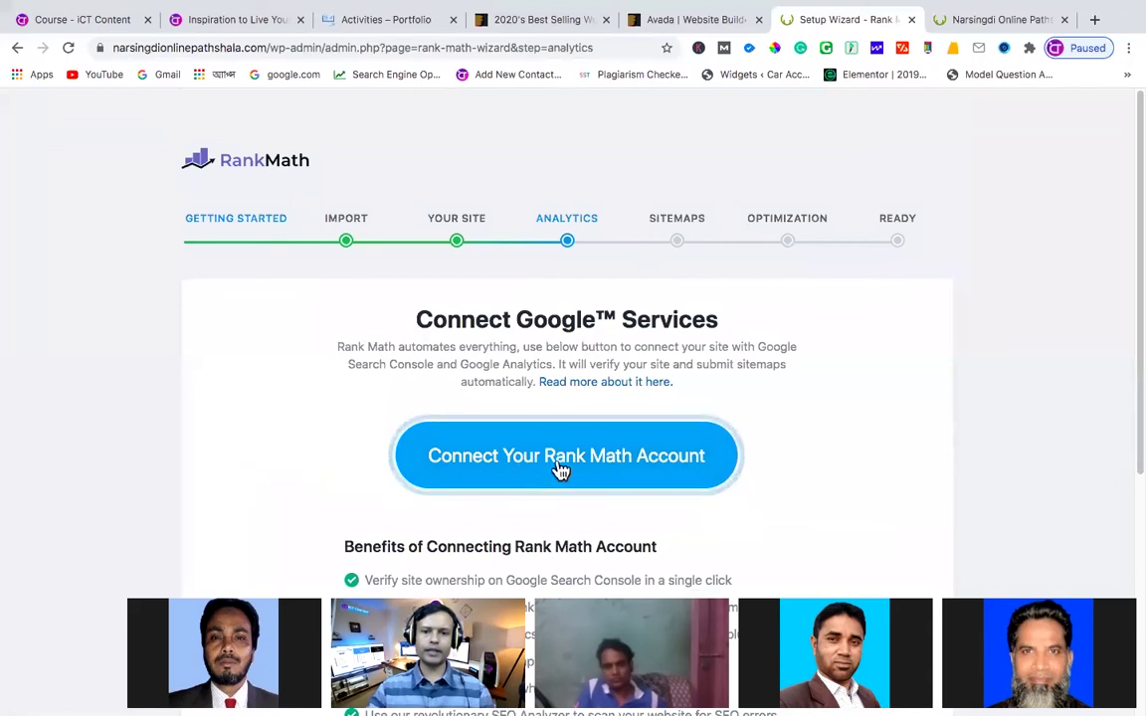
- Review the benefits of connecting a Rank Math account, and continue to the Sitemaps step without connecting one
scroll(542, 466, "down", 2)
scroll(557, 468, "down", 4)
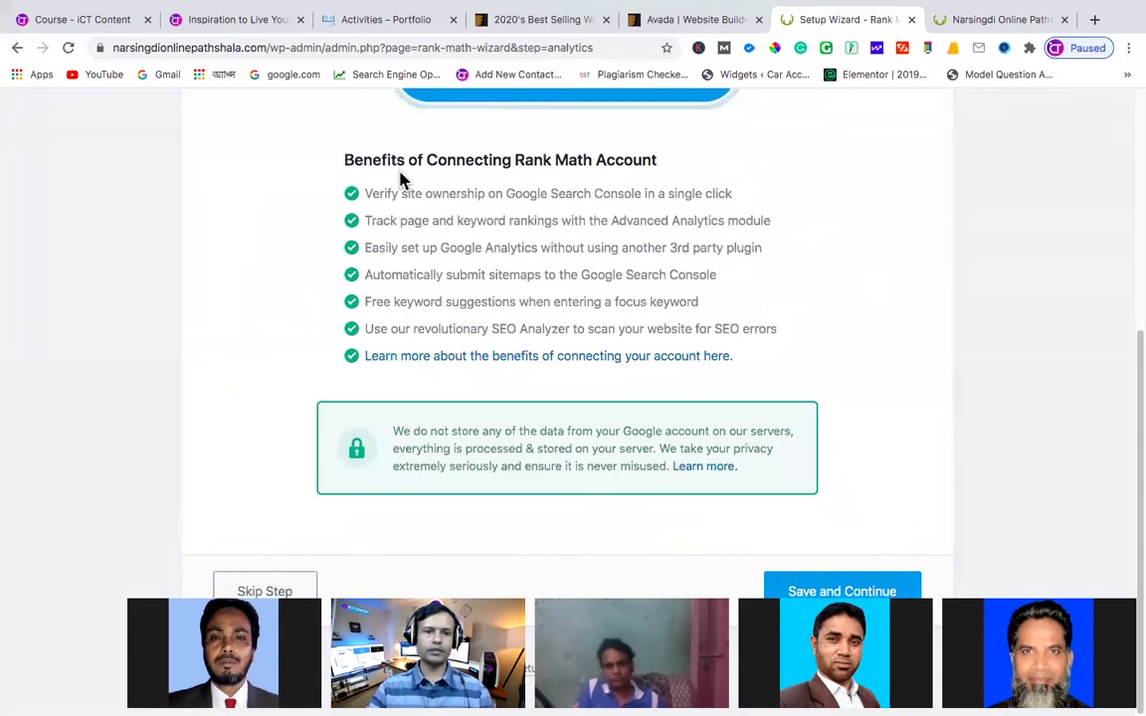
scroll(756, 575, "up", 4)
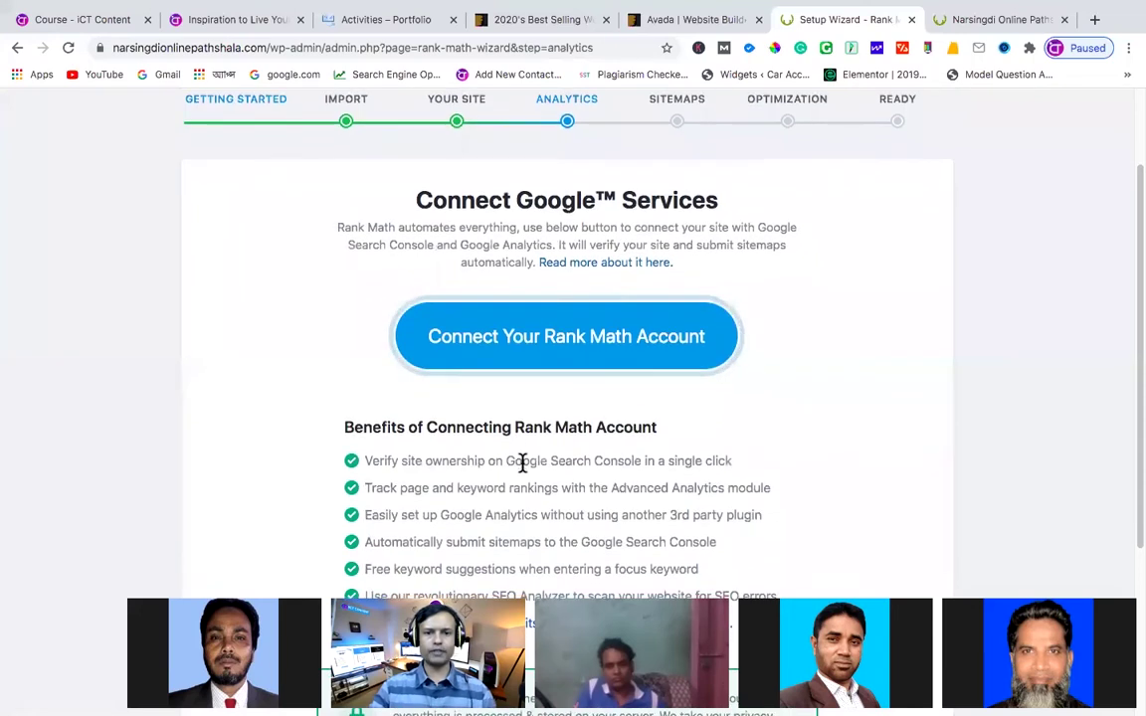
scroll(522, 462, "down", 4)
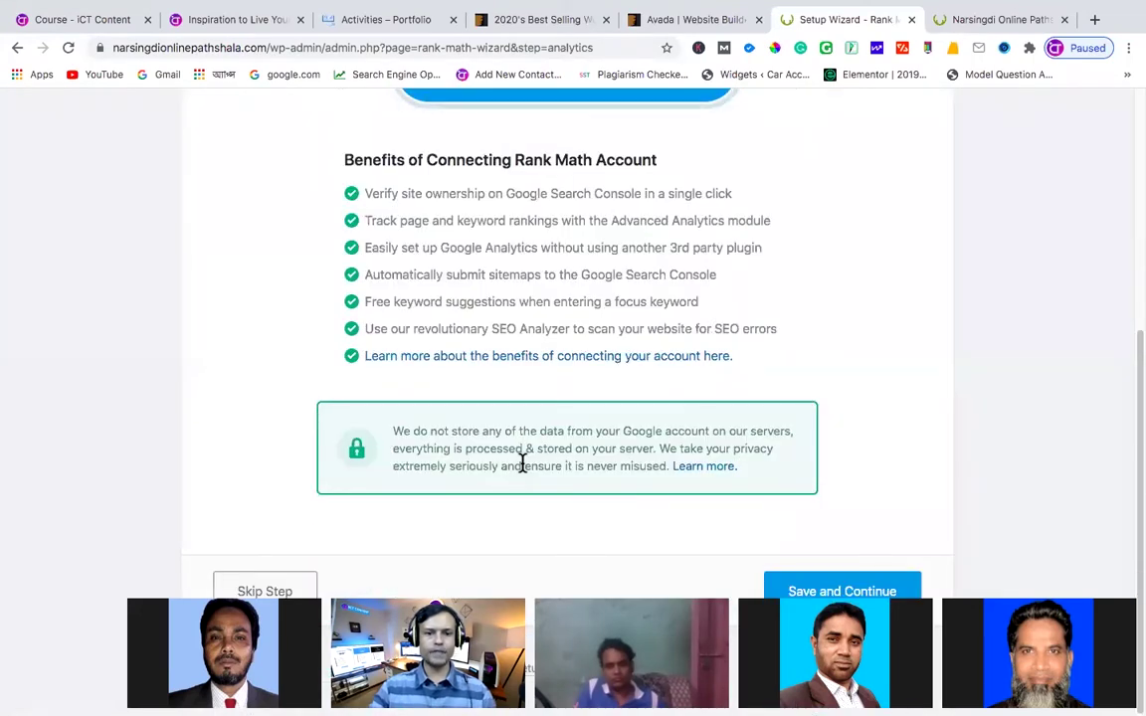
left_click(844, 592)
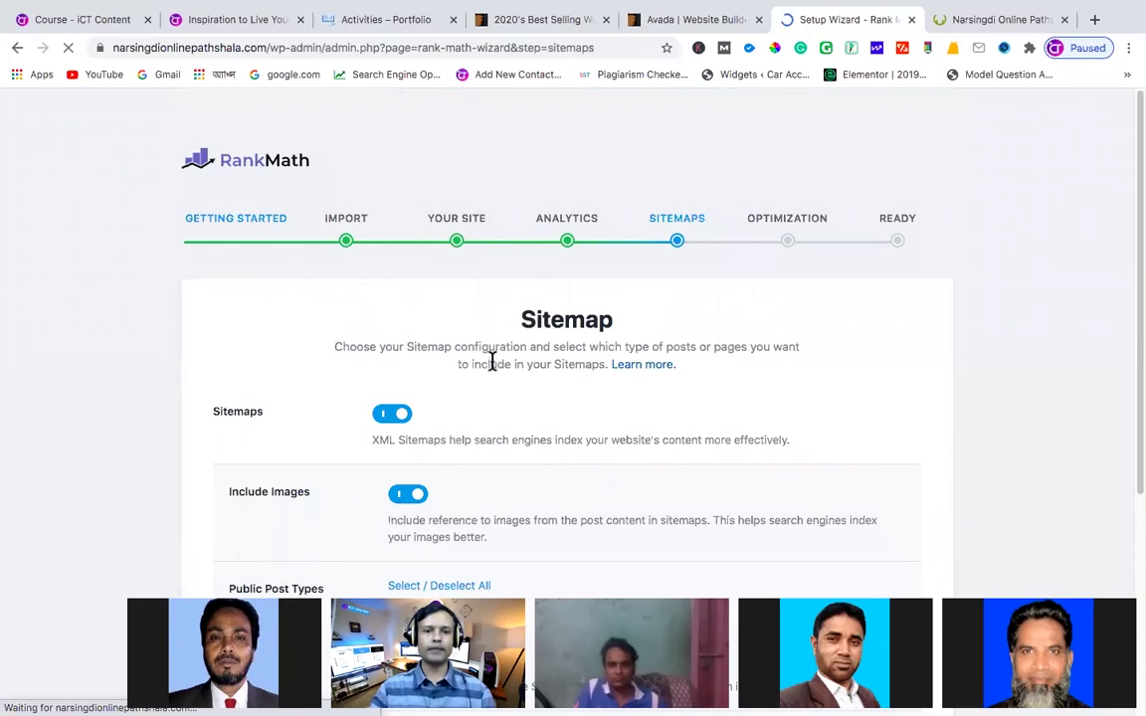
- Review the default sitemap settings for images, post types and taxonomies, and save them
scroll(491, 361, "down", 4)
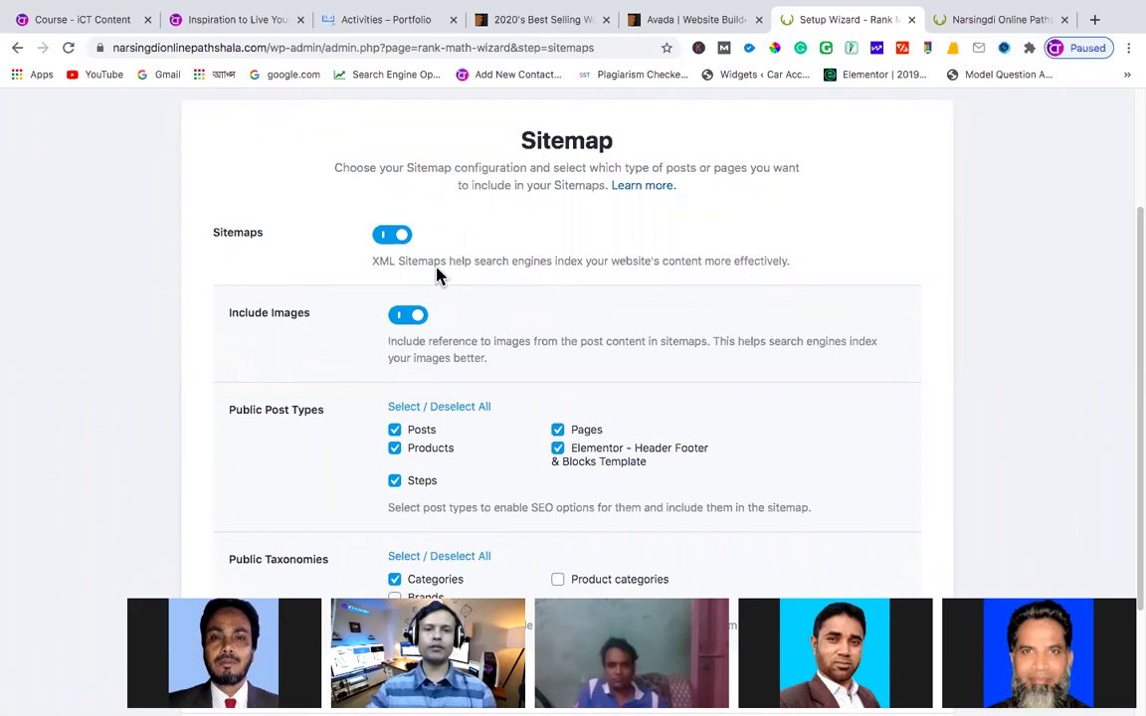
scroll(438, 277, "down", 3)
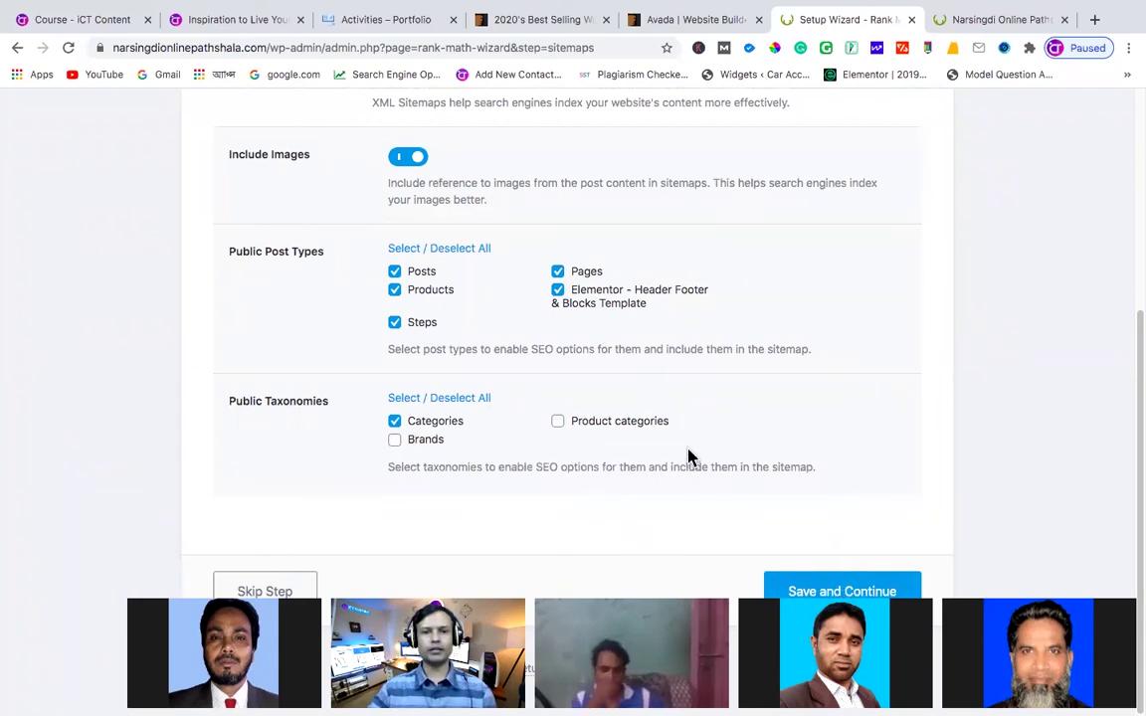
left_click(801, 593)
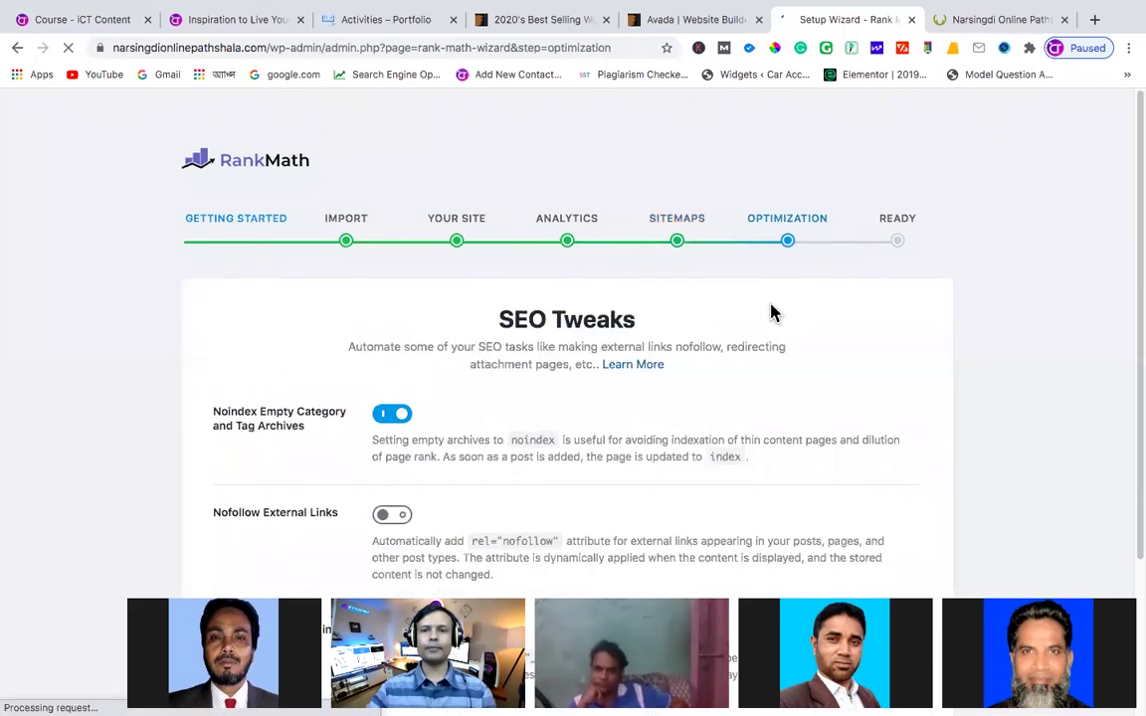
- Review the default SEO Tweaks for empty archives and external links, and save them to finish the wizard
scroll(596, 348, "down", 2)
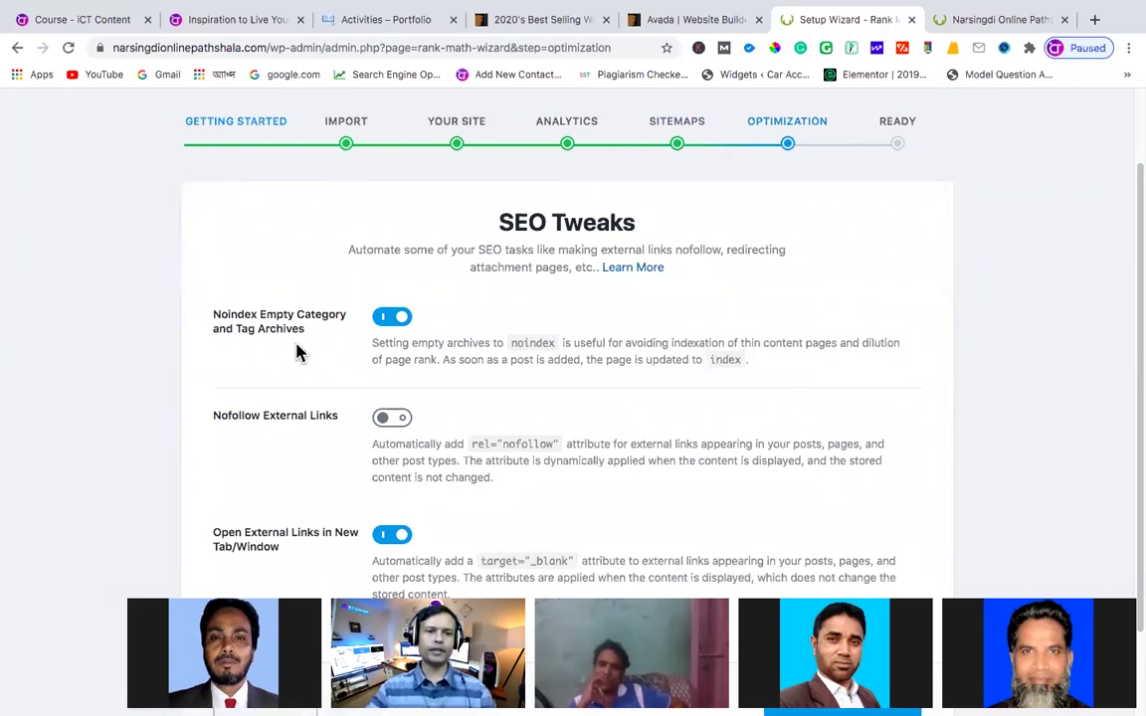
scroll(353, 358, "down", 1)
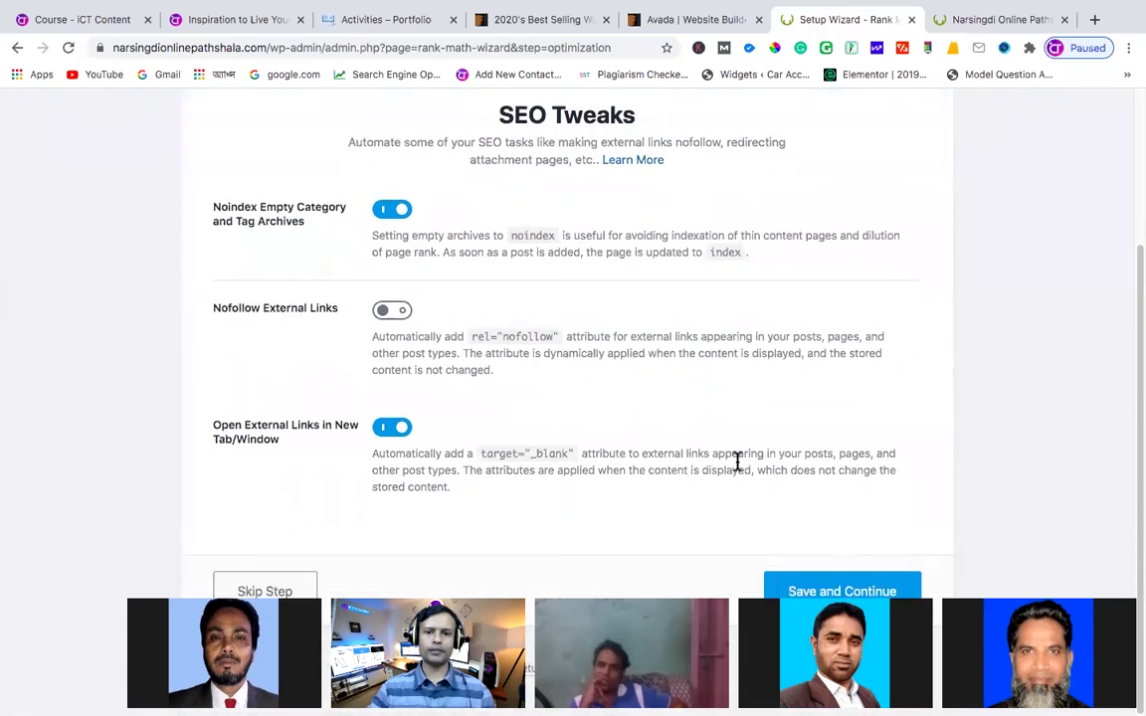
left_click(841, 589)
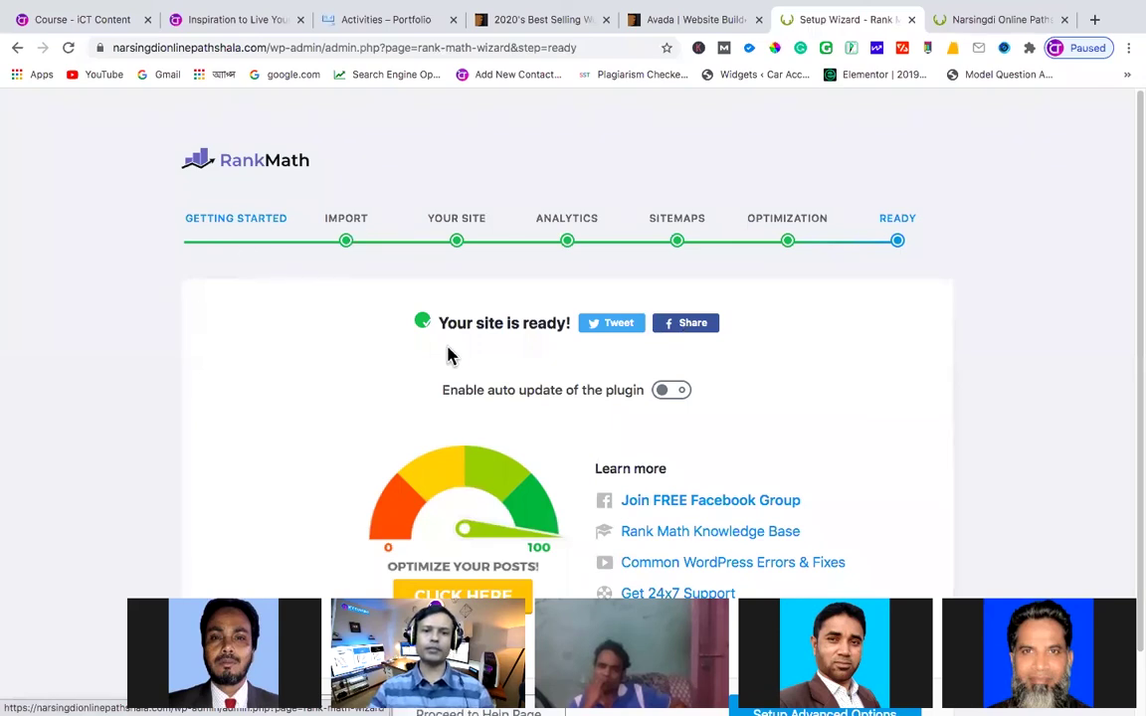
- Leave the finished wizard for the WordPress dashboard at narsingdionlinepathshala.com/wp-admin/ and look through the admin menu
scroll(447, 355, "down", 1)
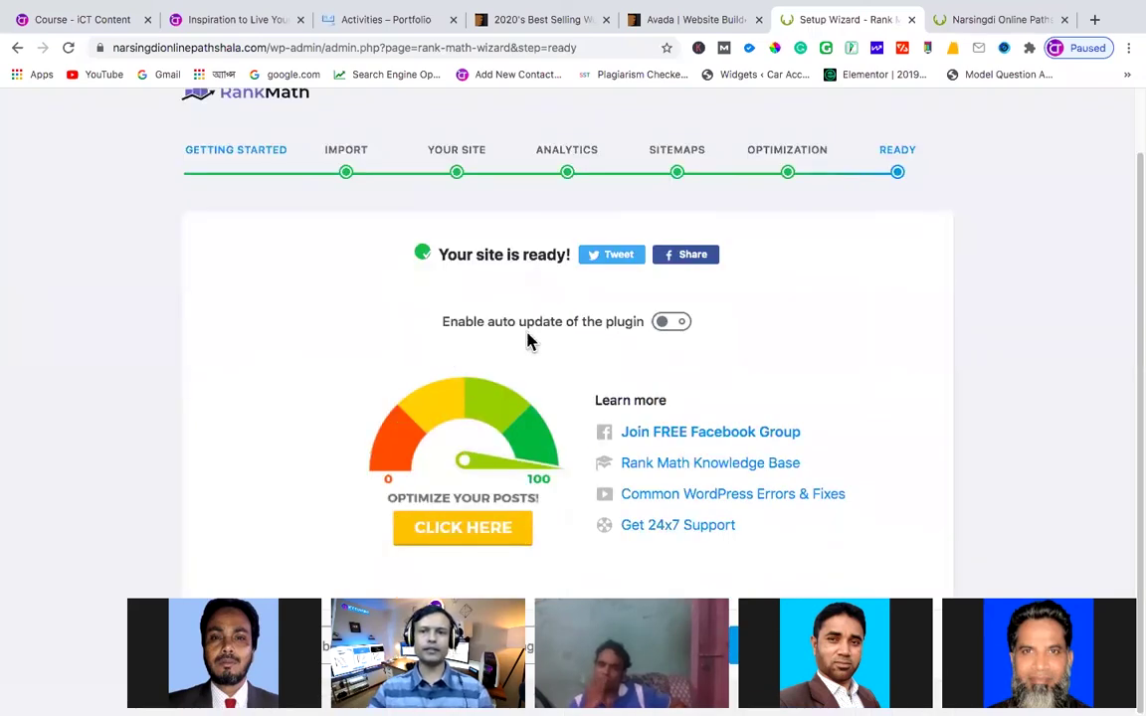
scroll(529, 331, "up", 1)
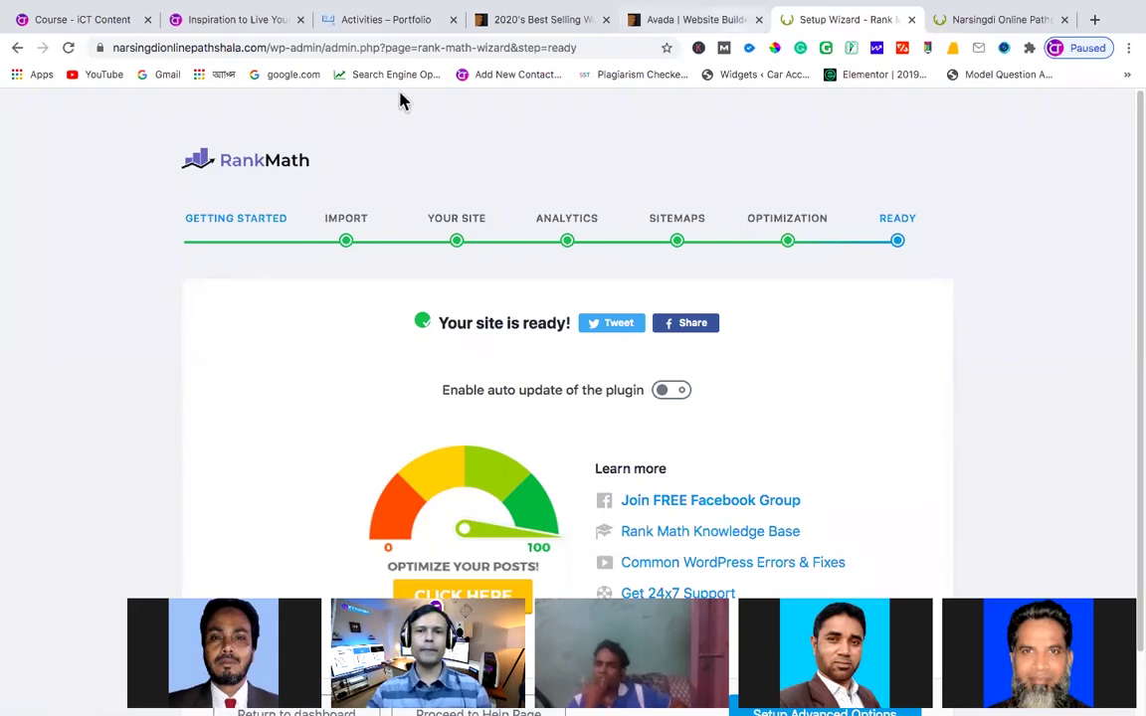
left_click(331, 45)
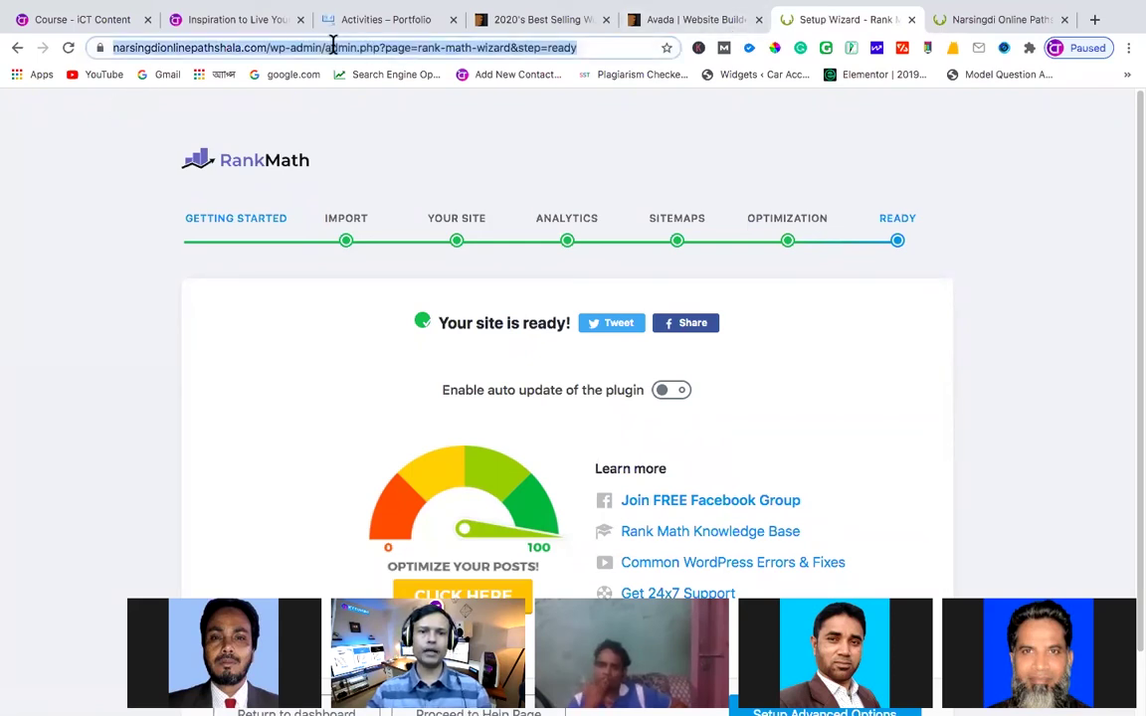
left_click(615, 46)
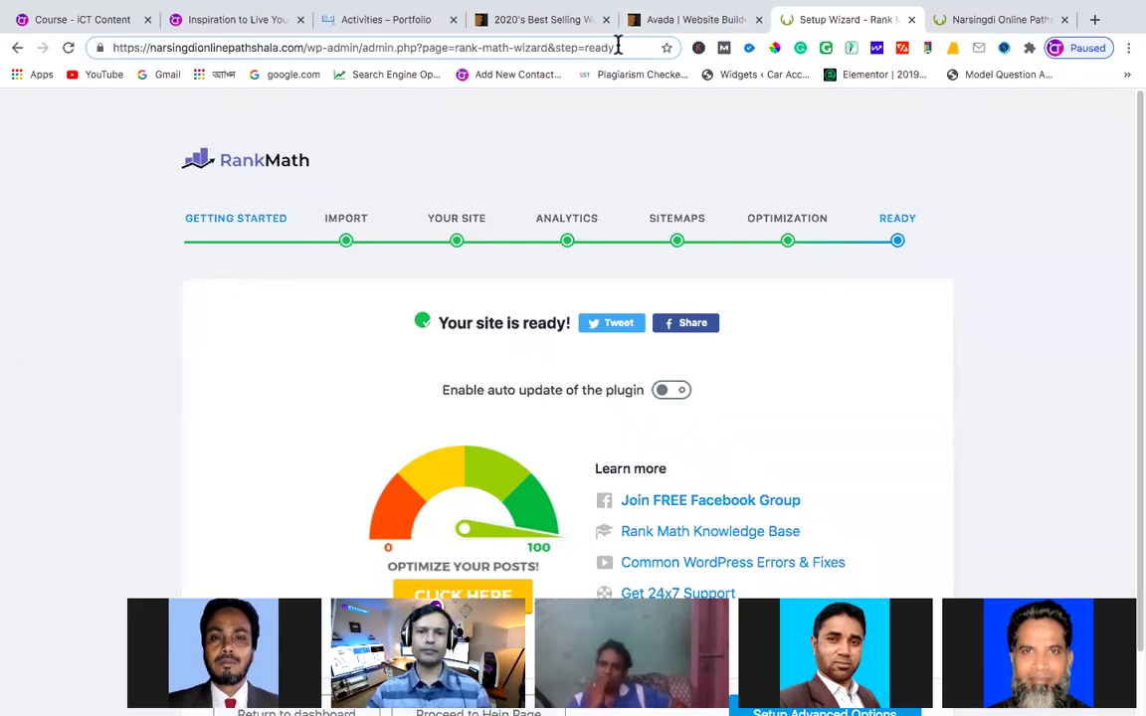
left_click_drag(600, 47, 378, 52)
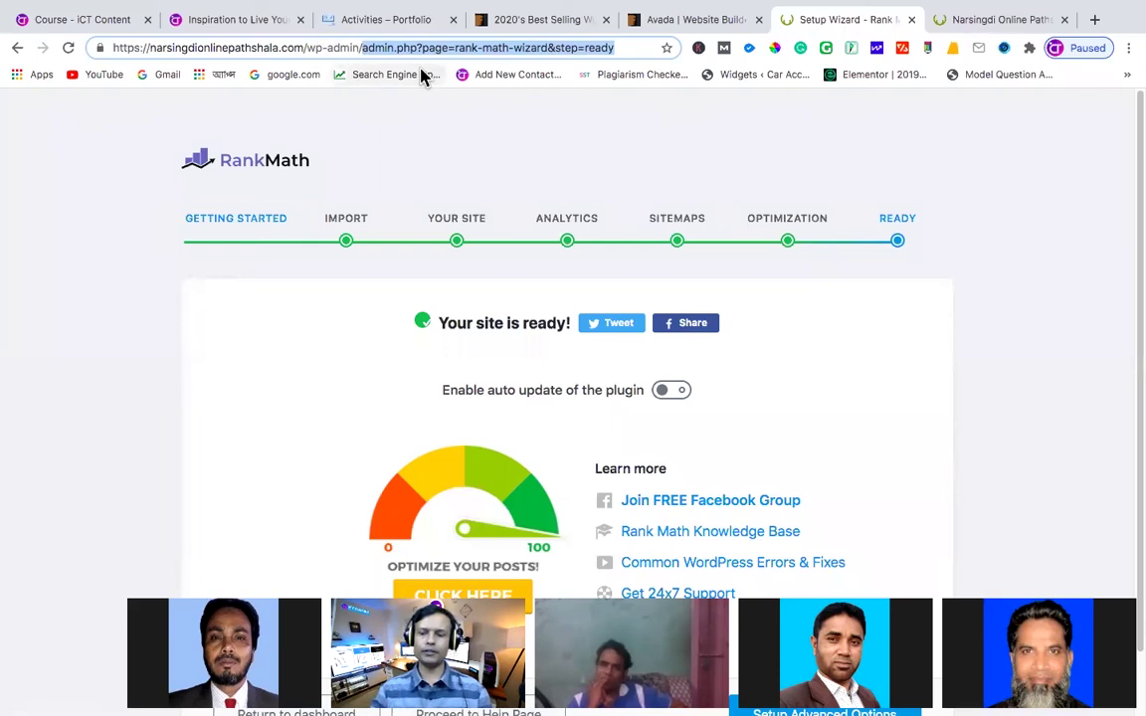
key("BackSpace")
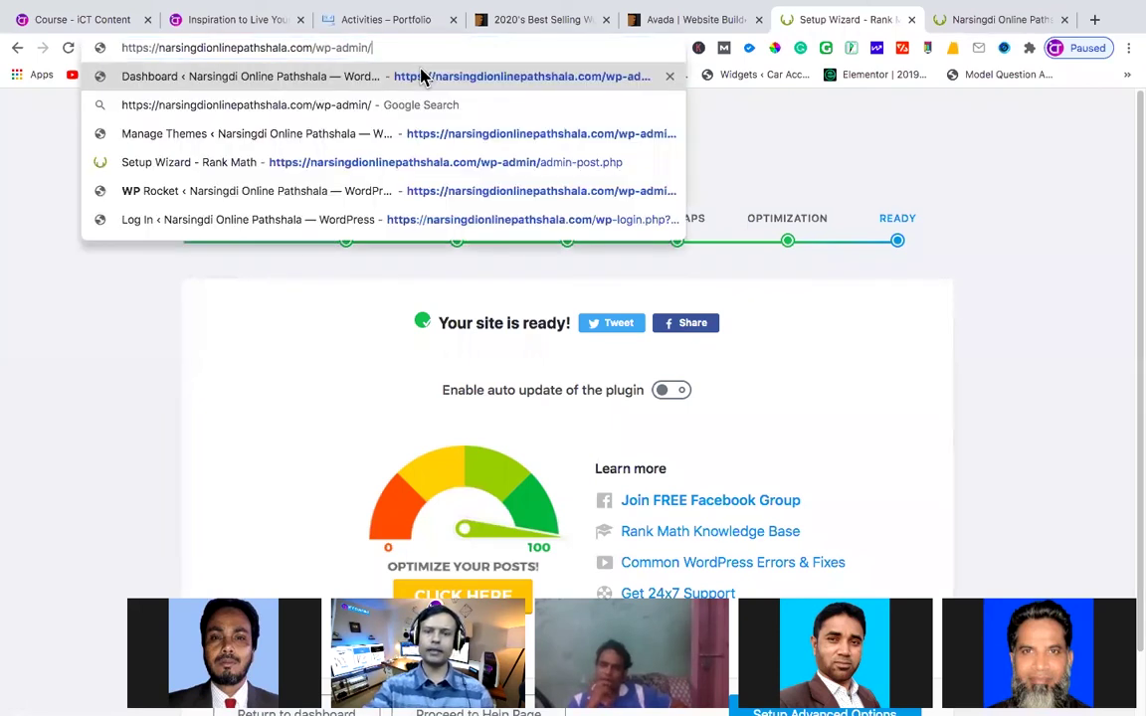
key("Return")
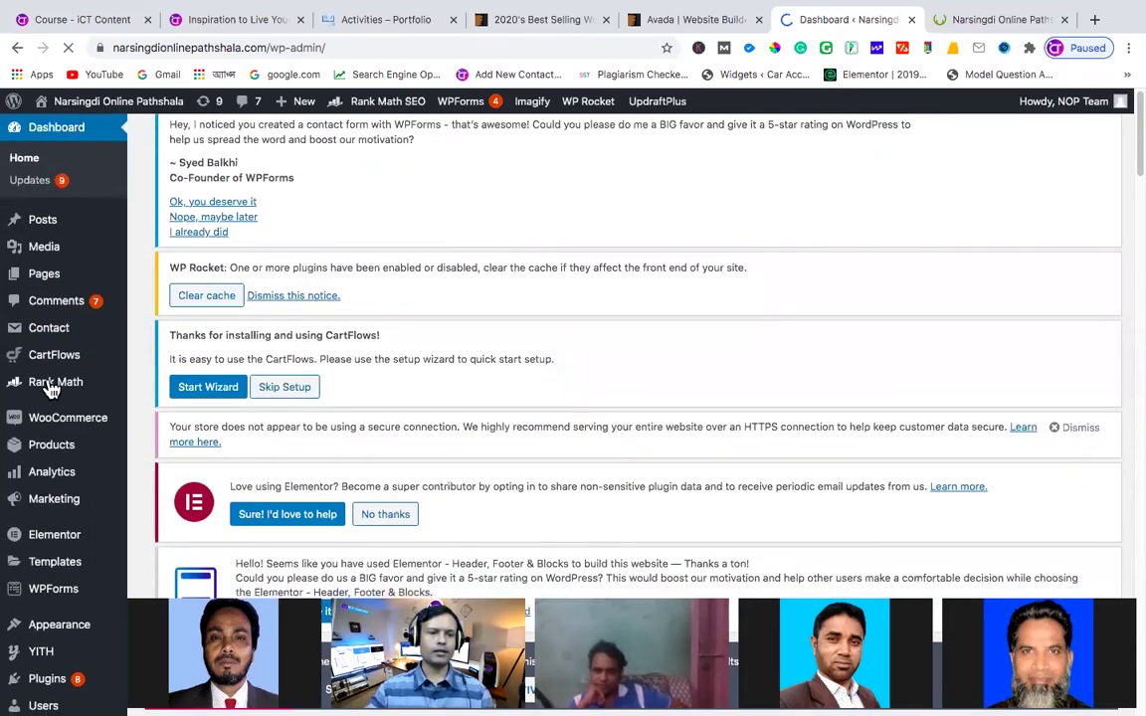
scroll(60, 328, "down", 3)
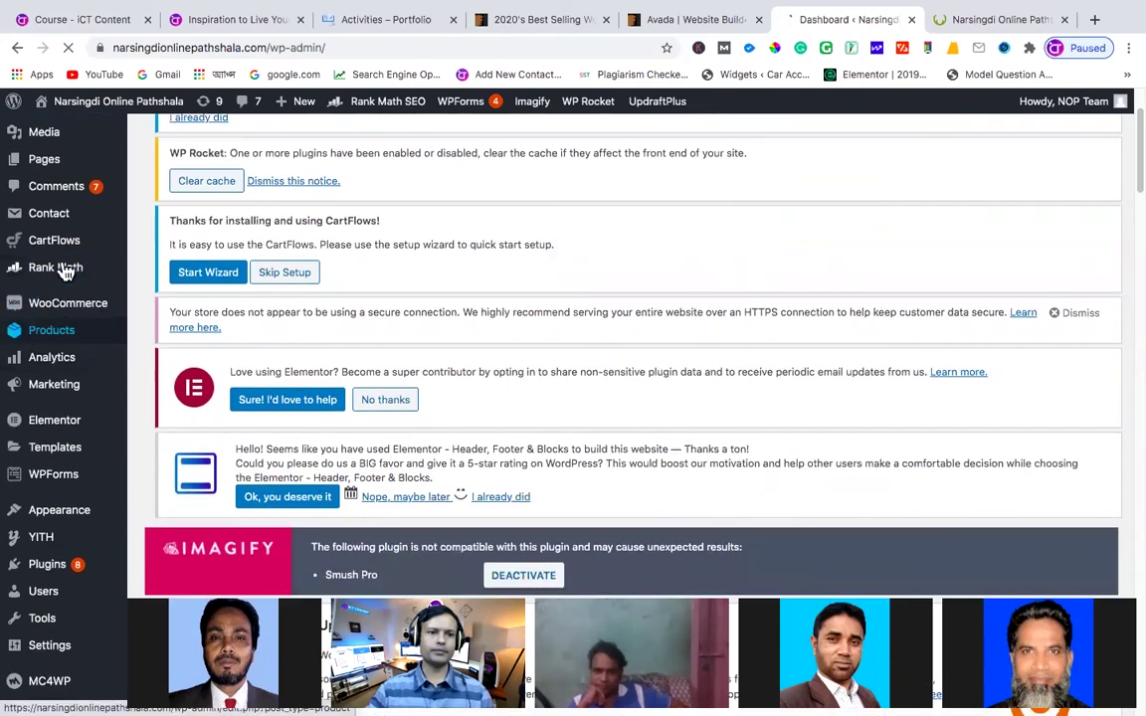
scroll(55, 314, "down", 2)
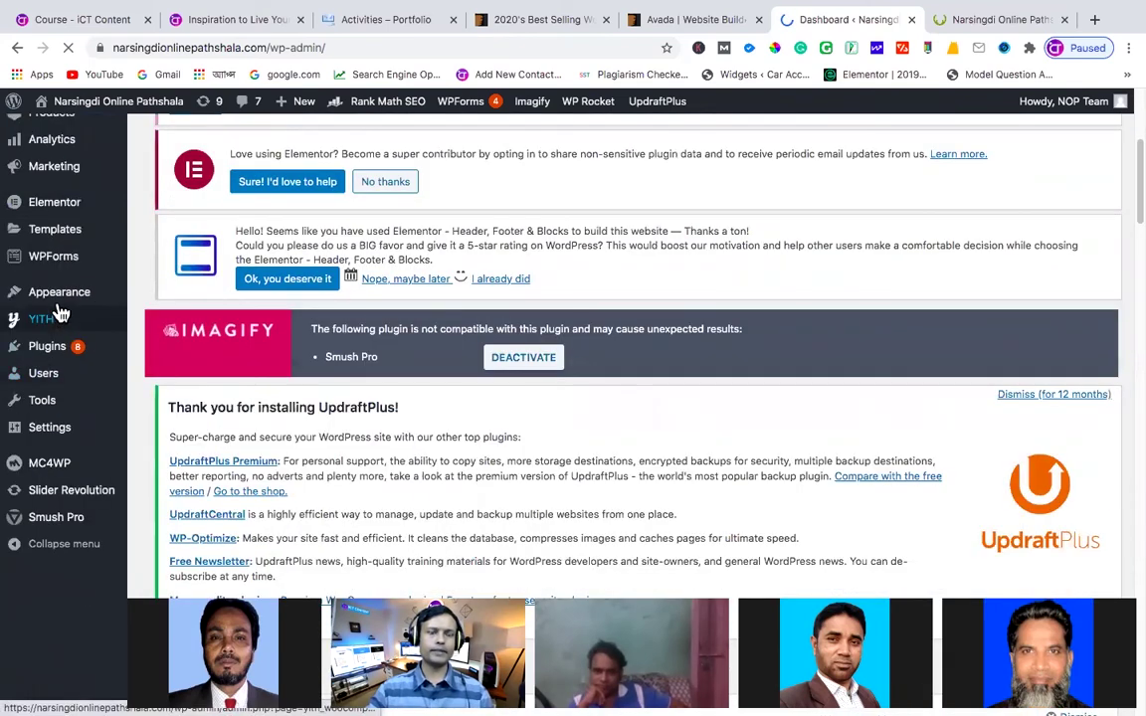